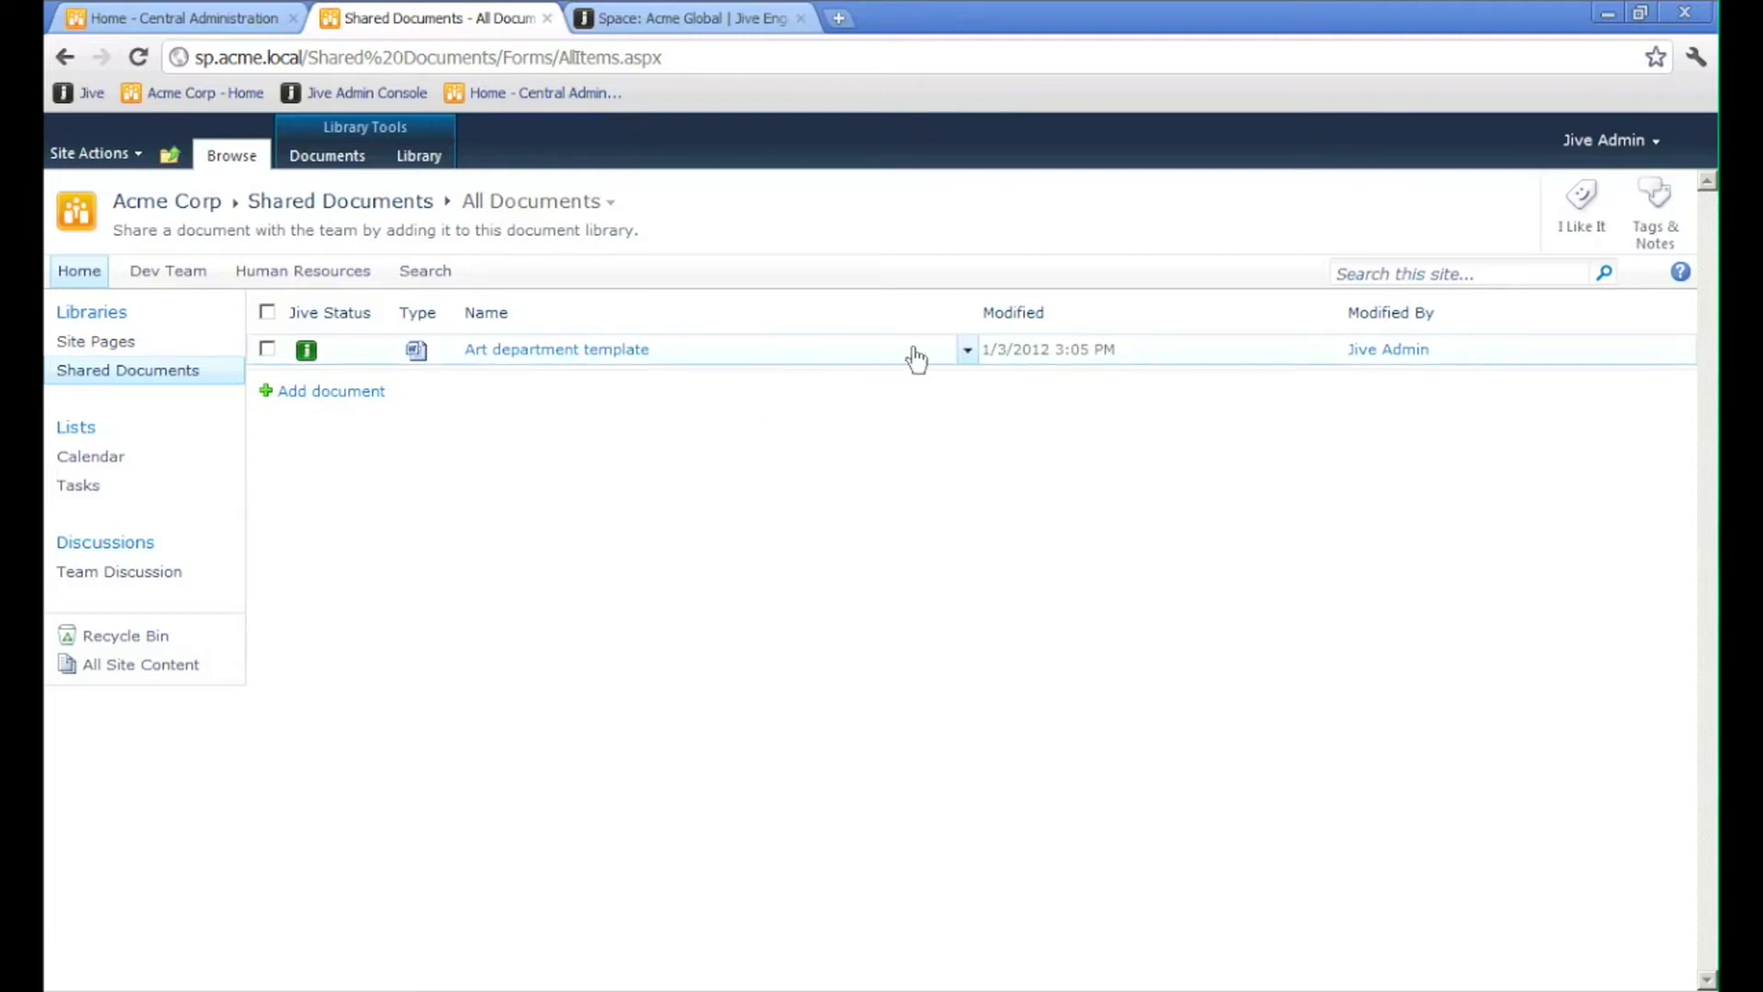
Step: Disable Jive Activity Streams for the Art department template document, and refresh the Acme Global content list in Jive
left_click(969, 352)
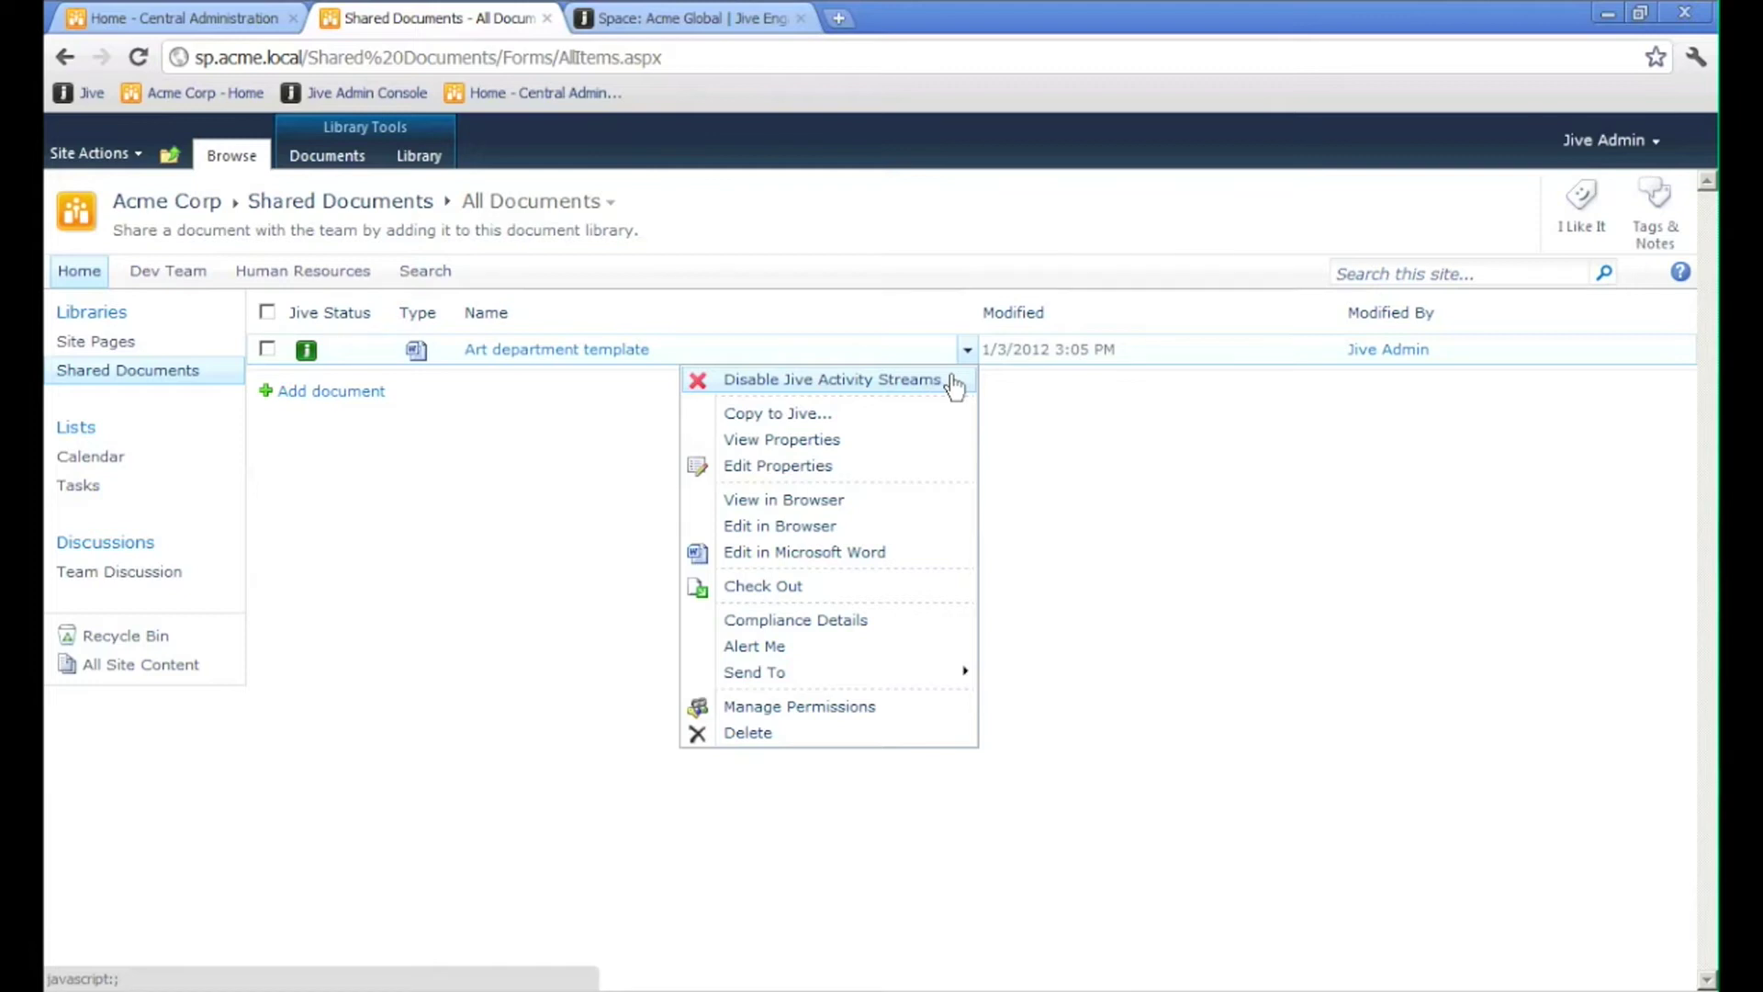
left_click(954, 384)
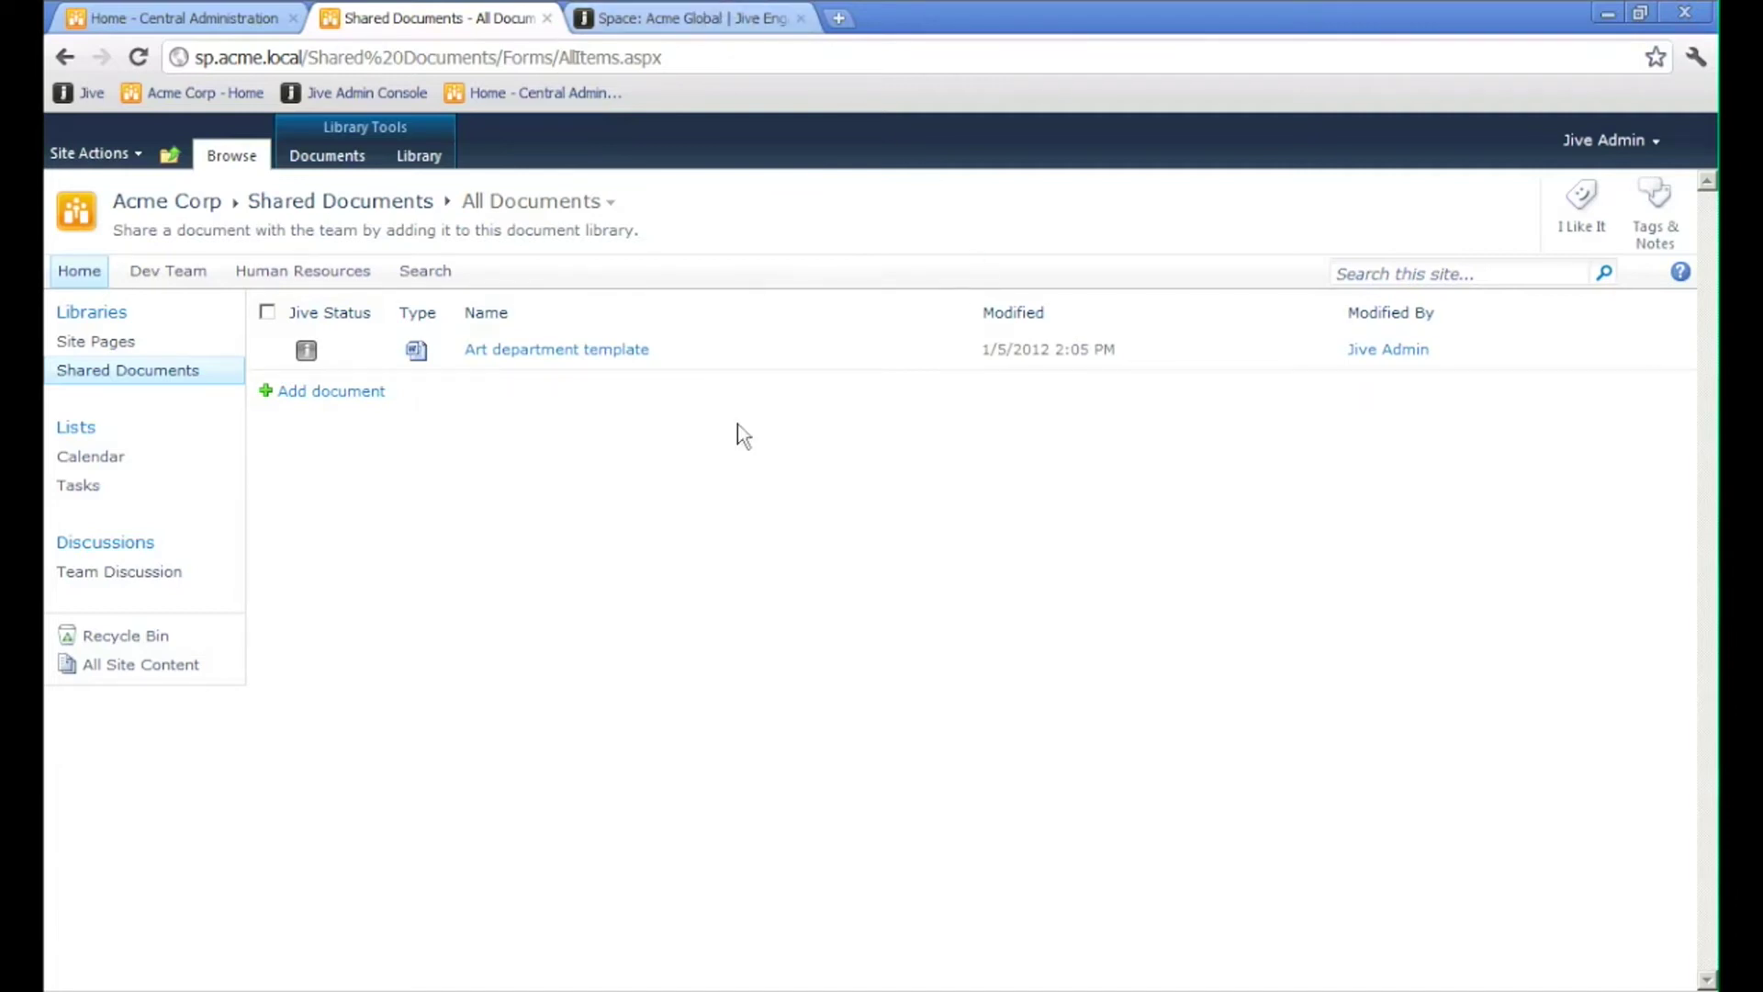
left_click(725, 22)
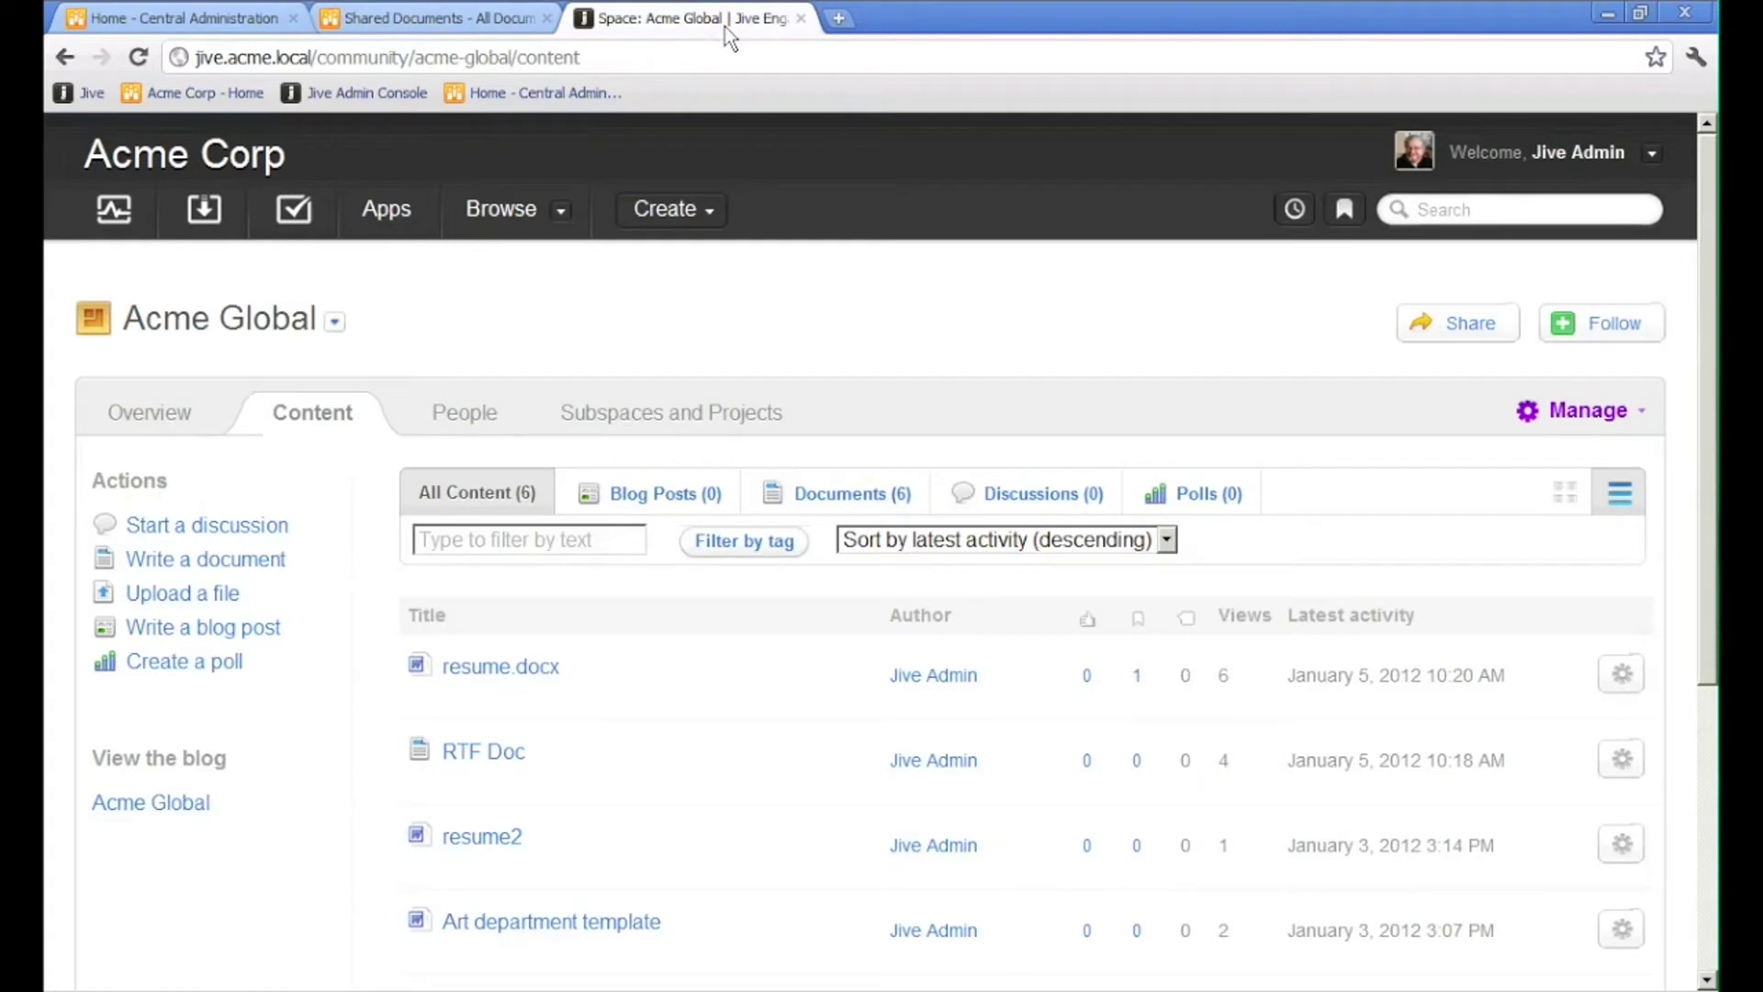
left_click(140, 57)
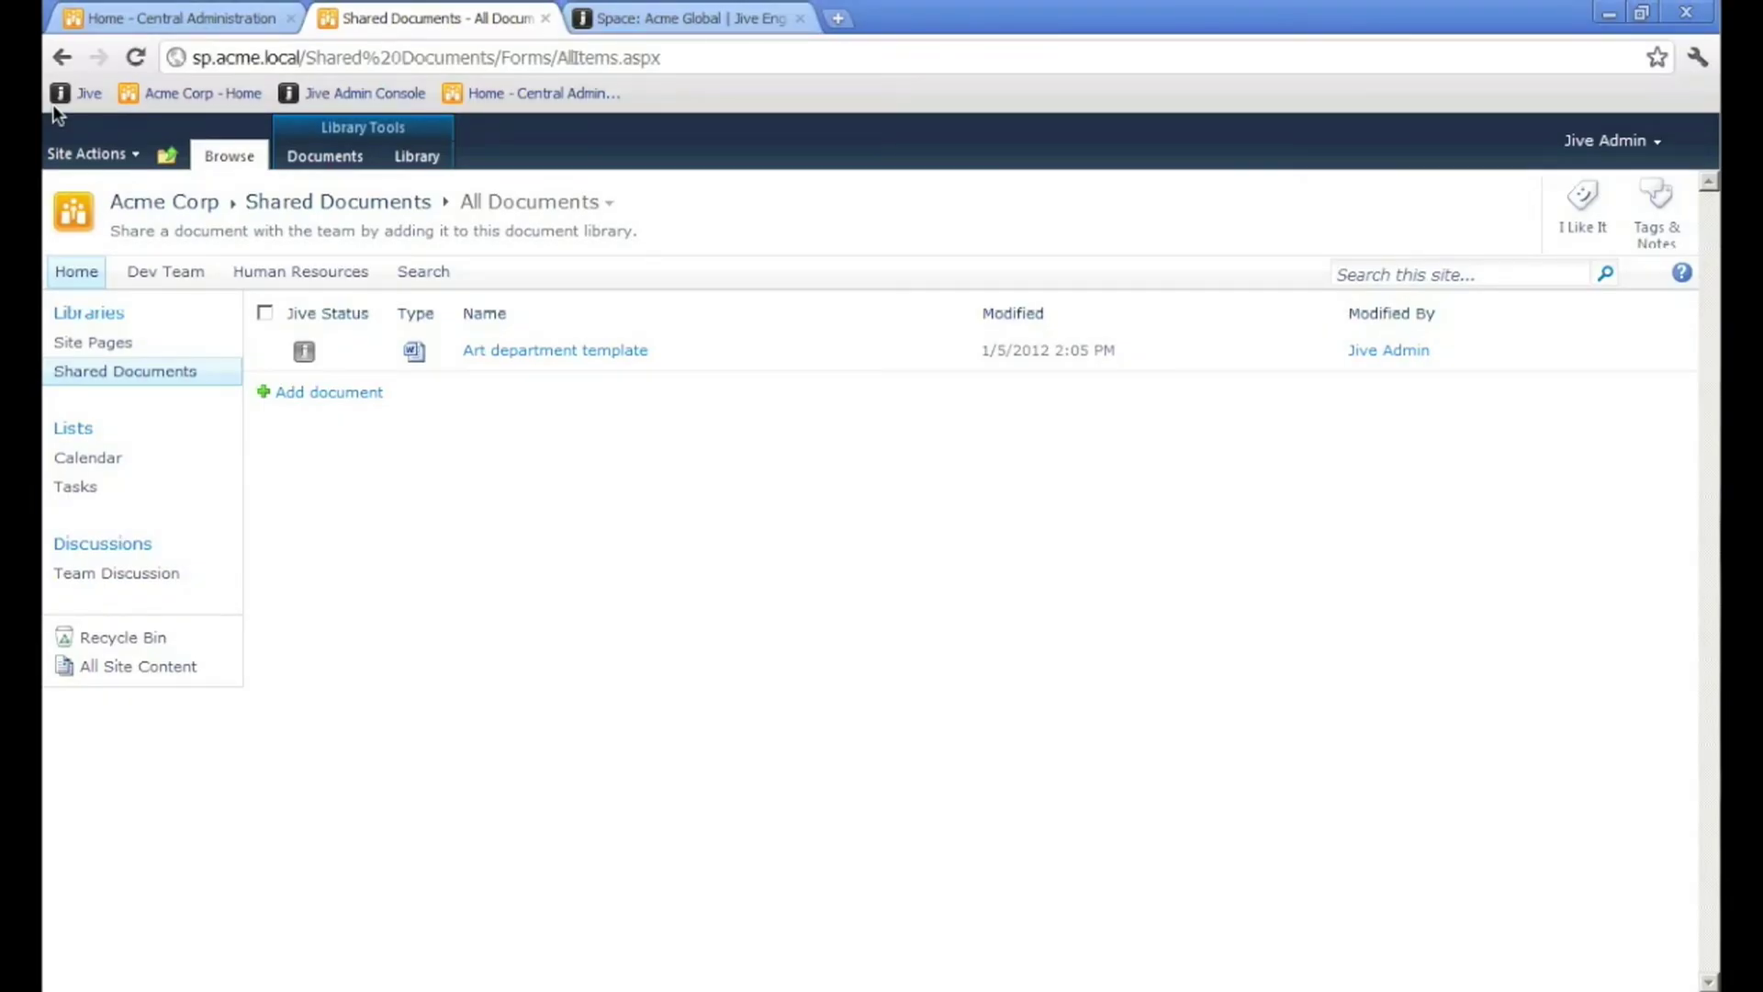
Step: Open the Jive Socialization Settings from the Acme Corp SharePoint site's settings
left_click(90, 155)
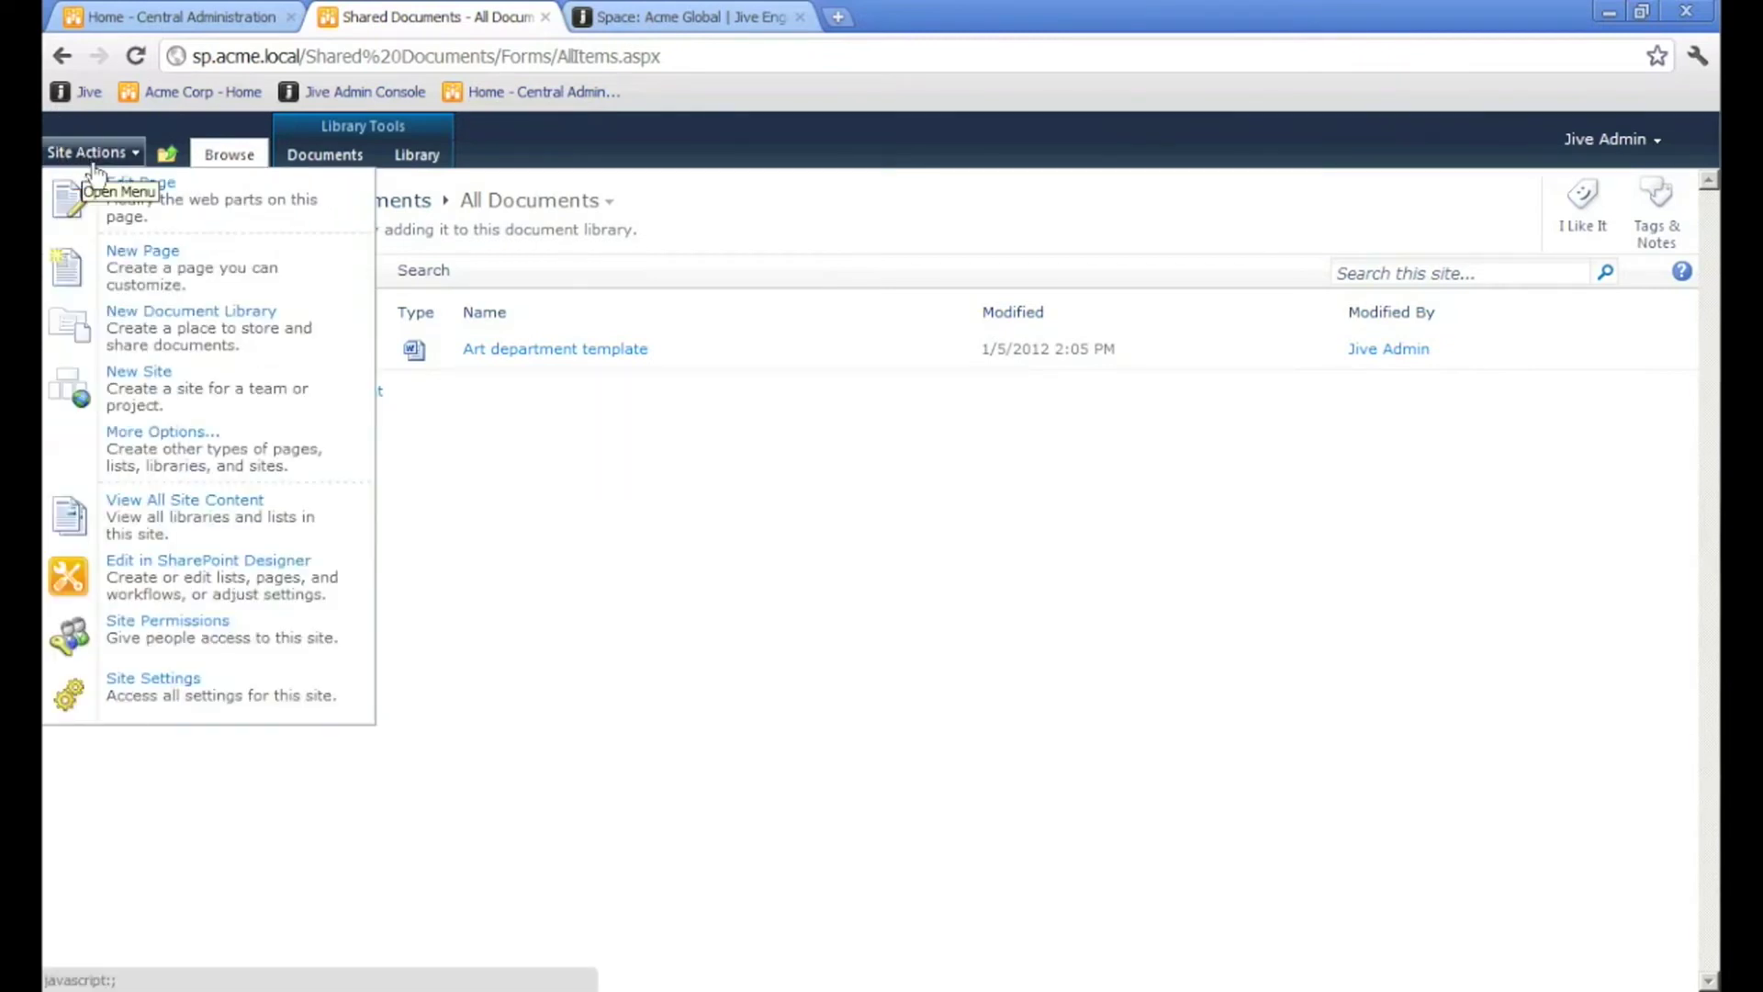
left_click(283, 705)
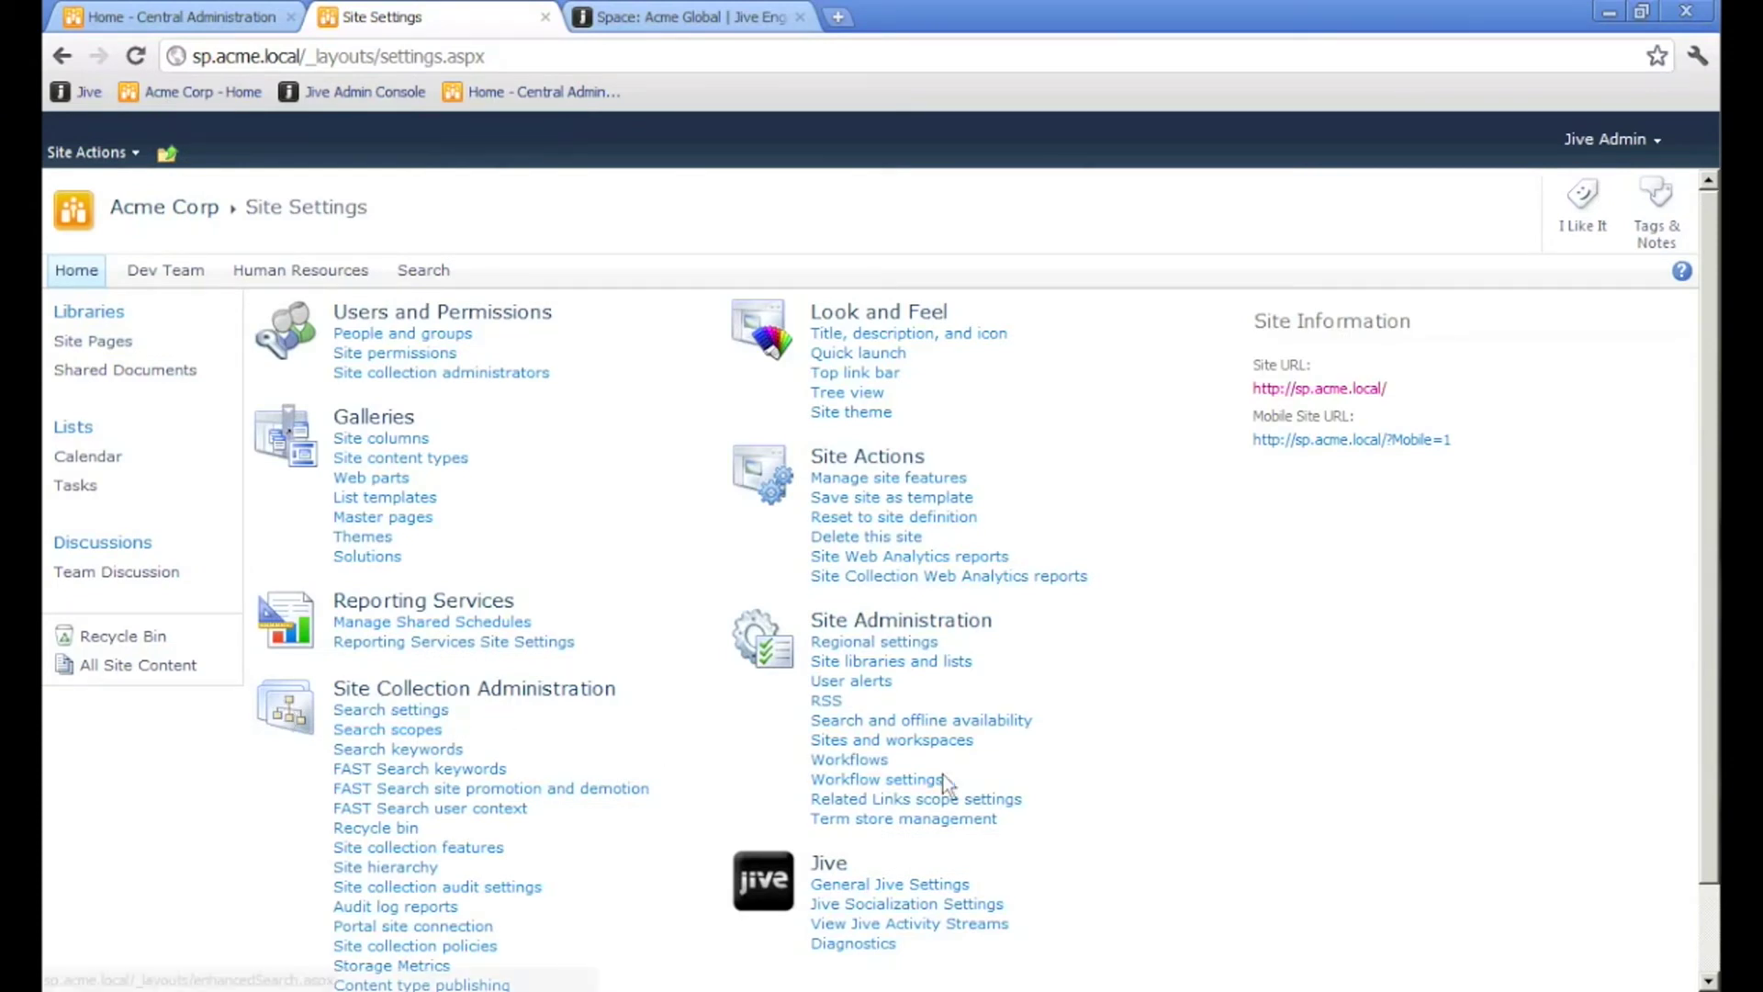
left_click(961, 905)
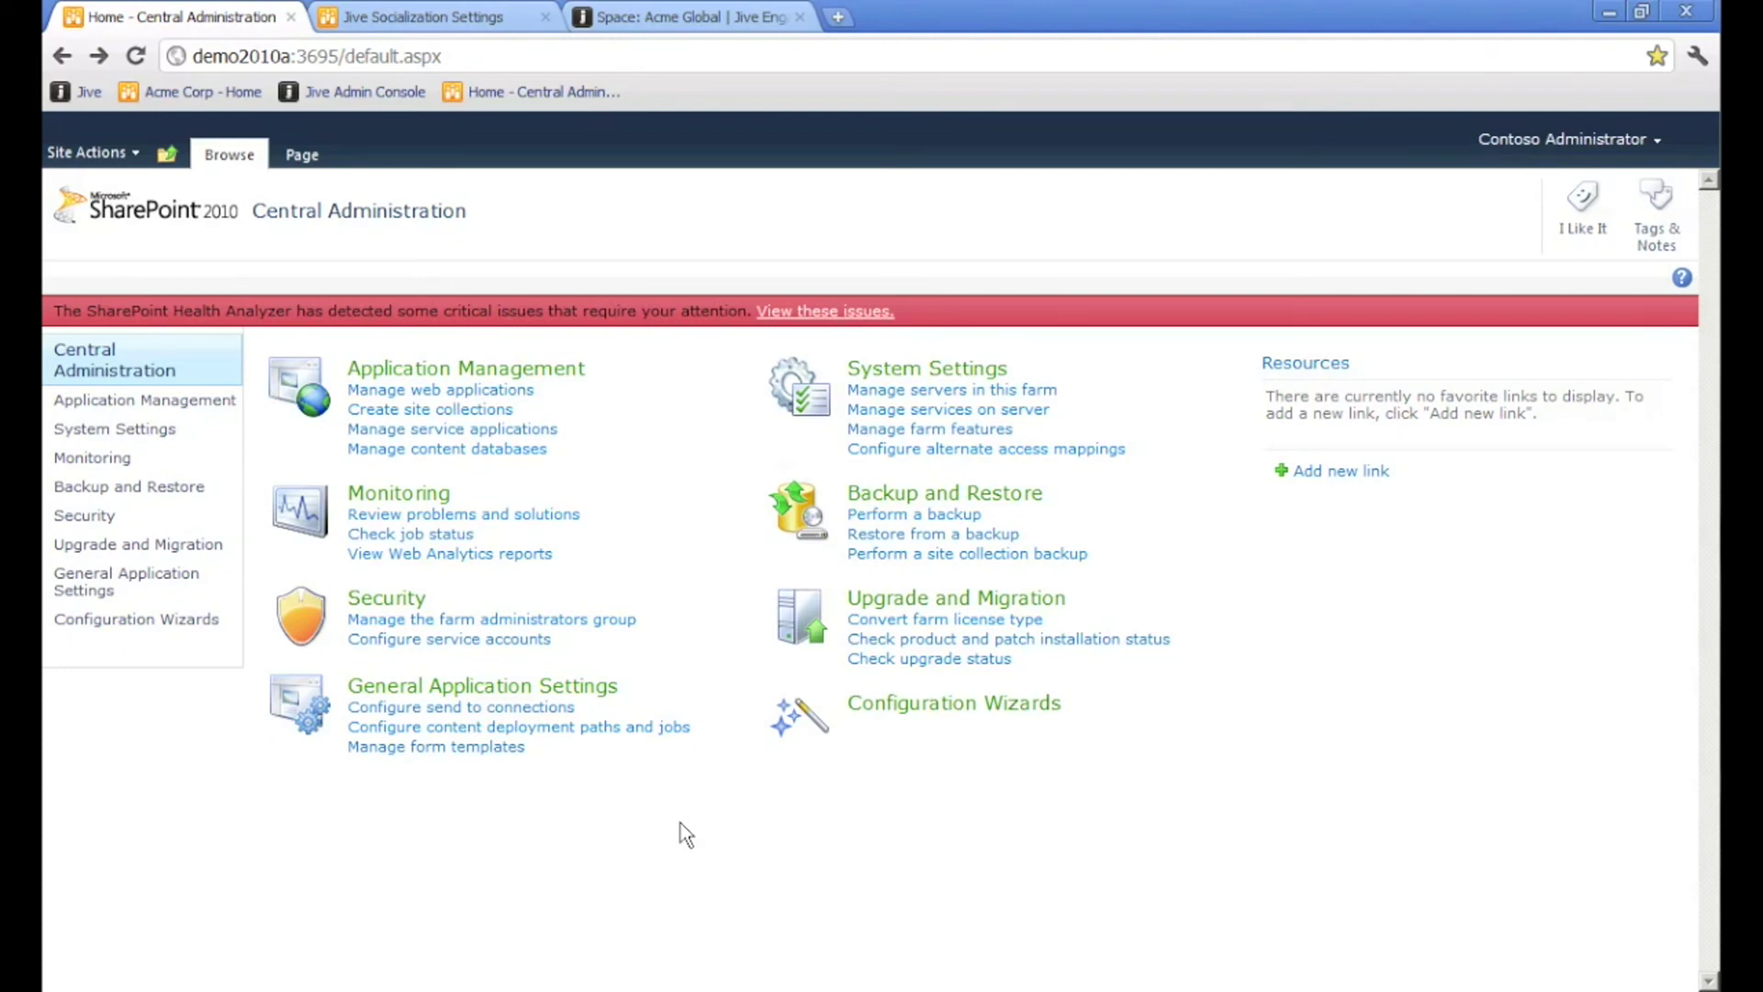
Step: Open Corporate Policies for Jive from the application management area of SharePoint Central Administration
left_click(568, 369)
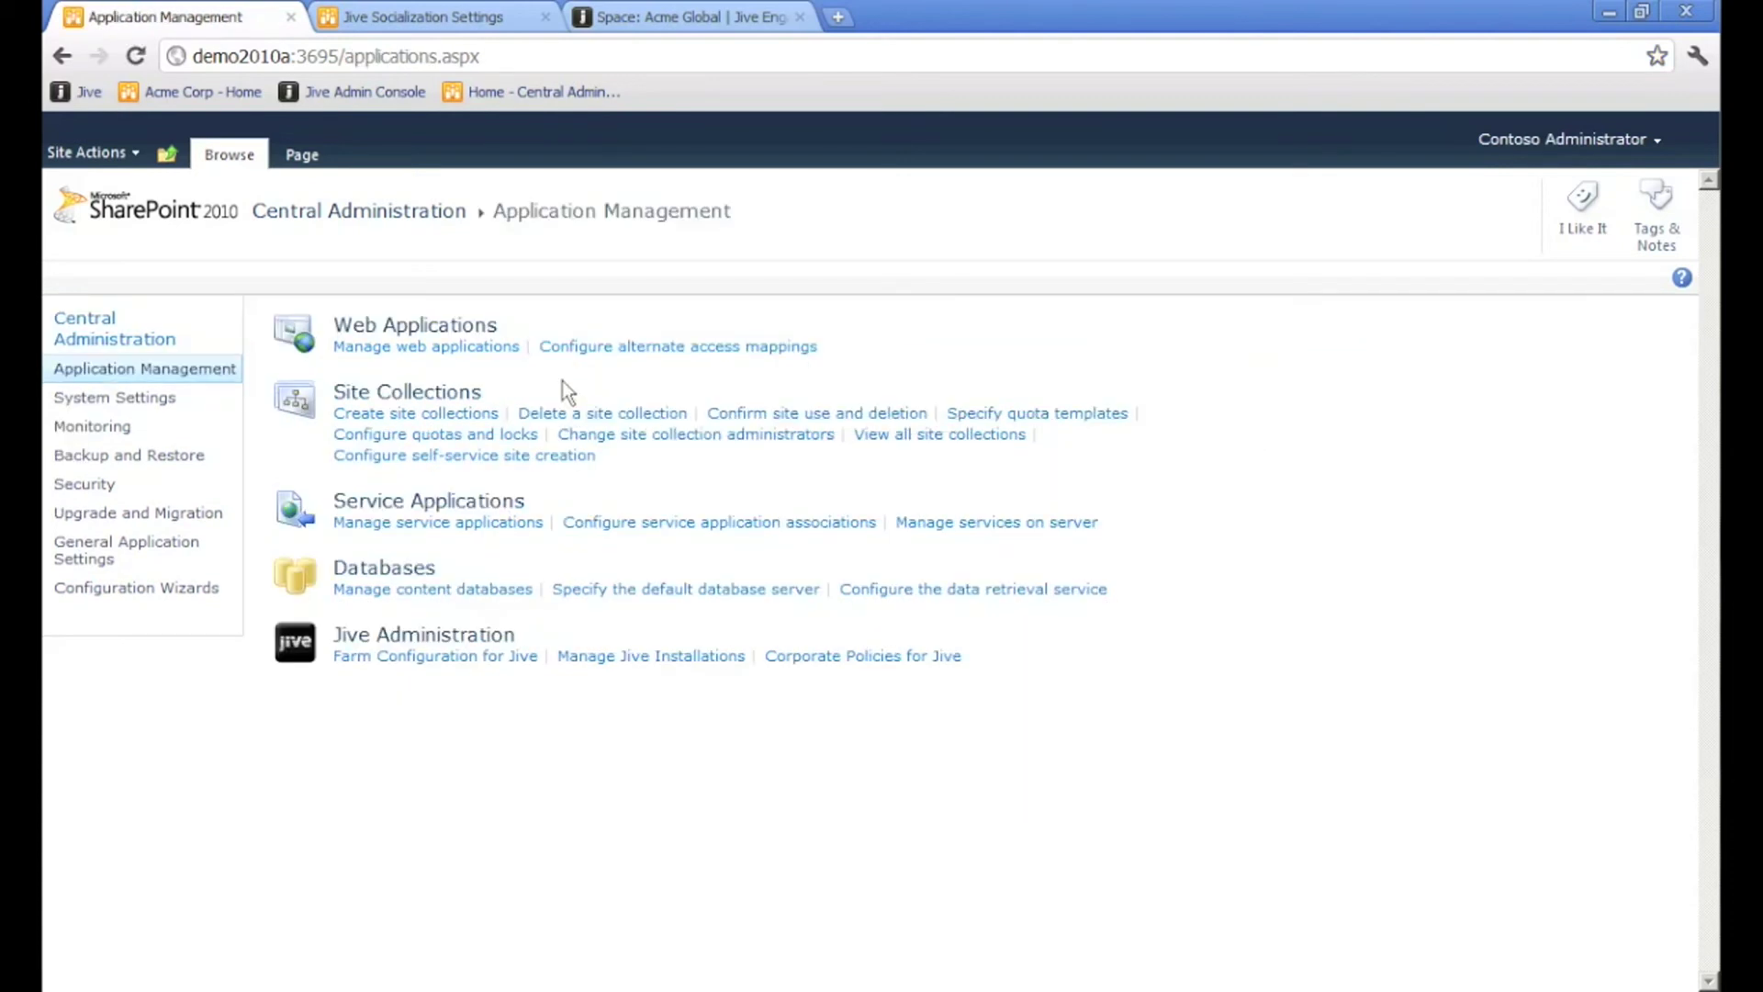
left_click(884, 659)
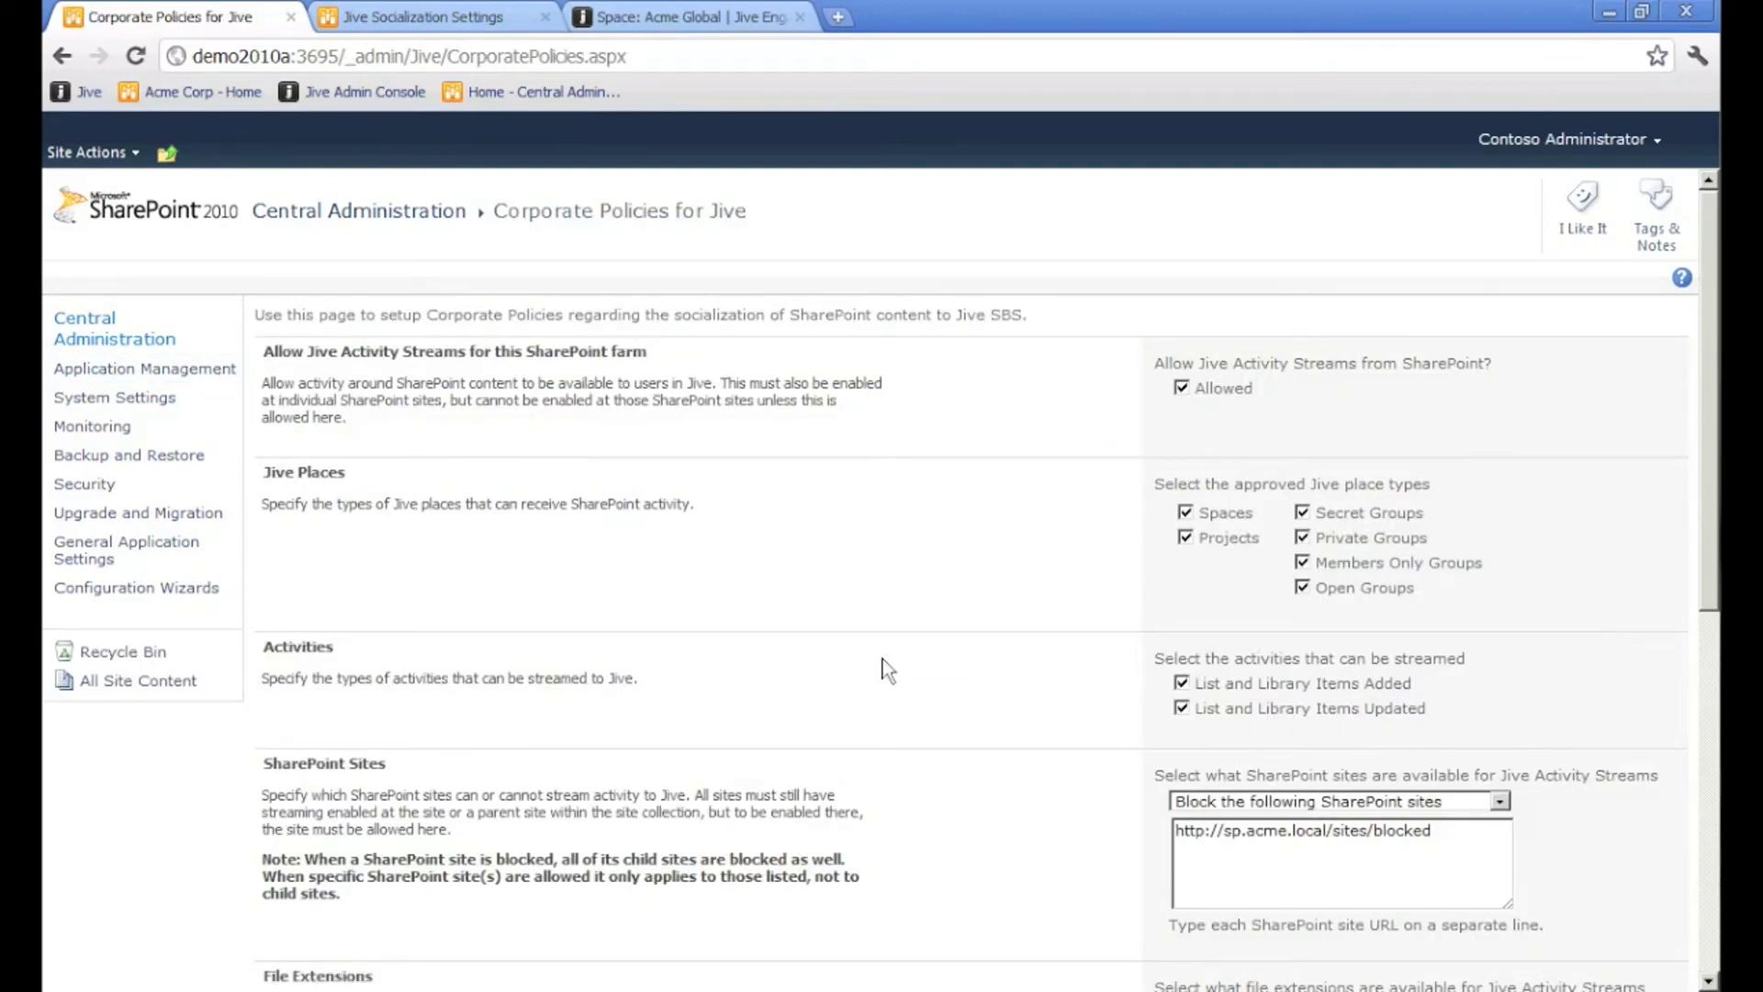
Step: Review the corporate policies for streamed activities, SharePoint sites, file extensions and content types
left_click(1706, 983)
left_click(1706, 982)
left_click(1706, 982)
left_click(1706, 982)
left_click(1706, 980)
left_click(1706, 981)
left_click(1706, 980)
left_click(1706, 980)
left_click(1706, 981)
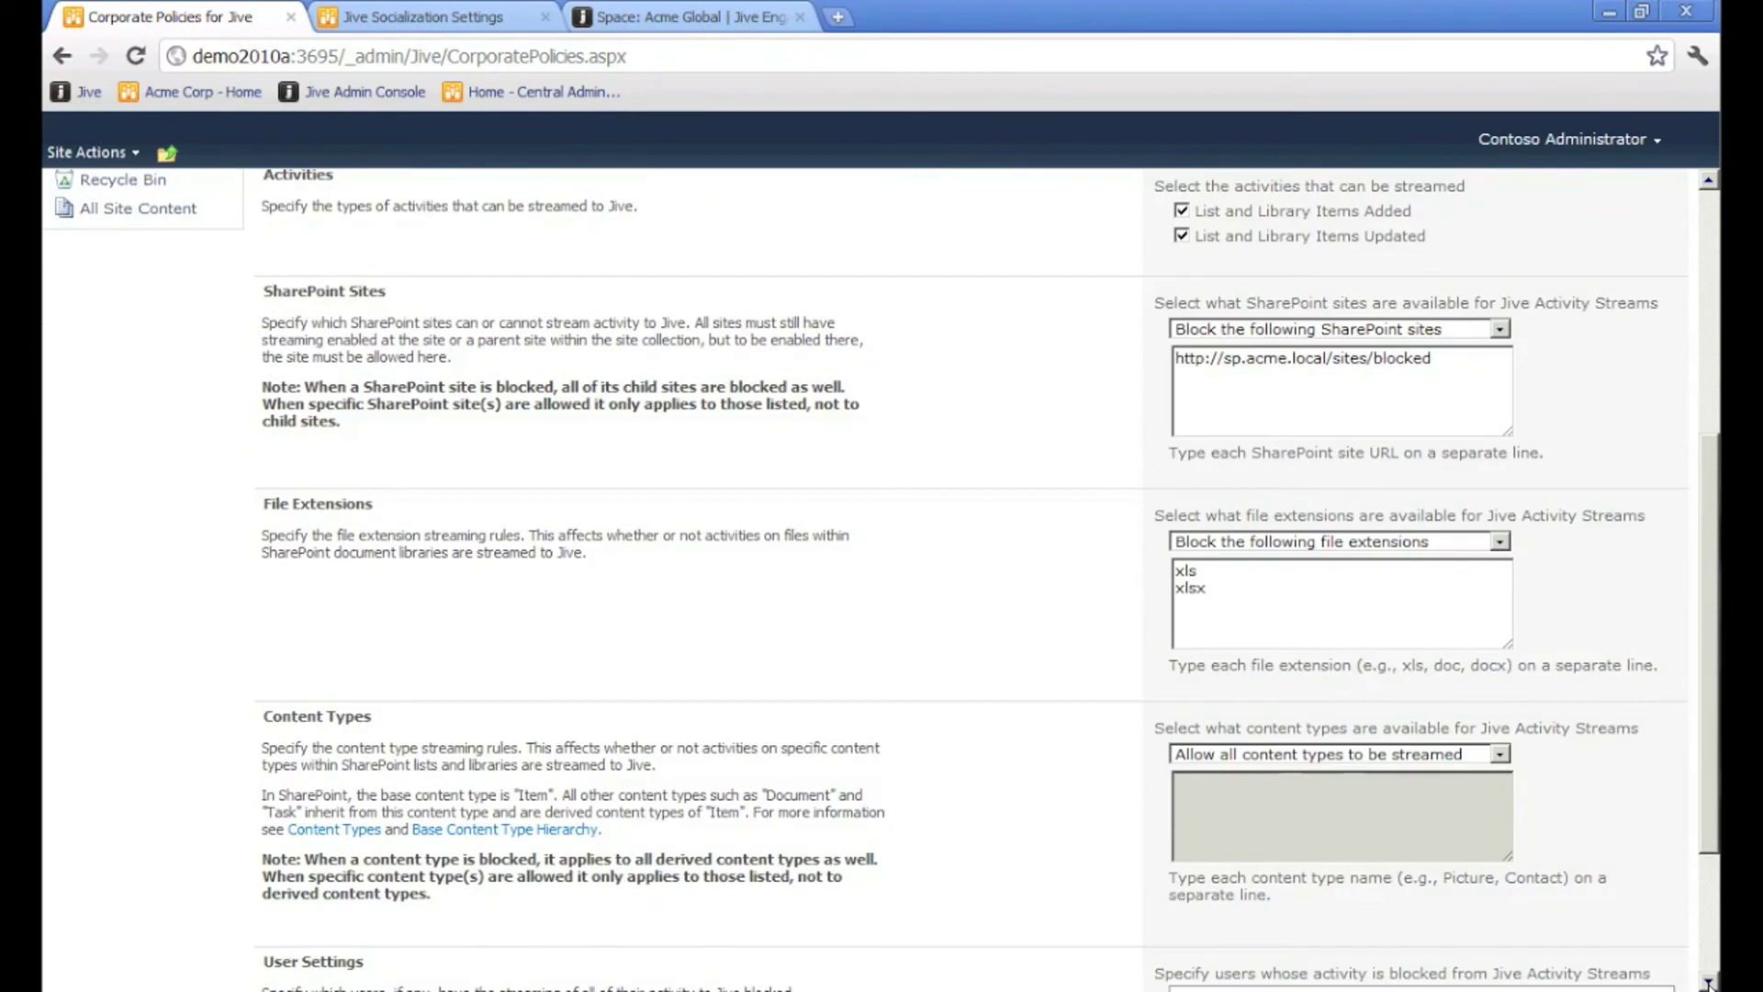
left_click(1709, 187)
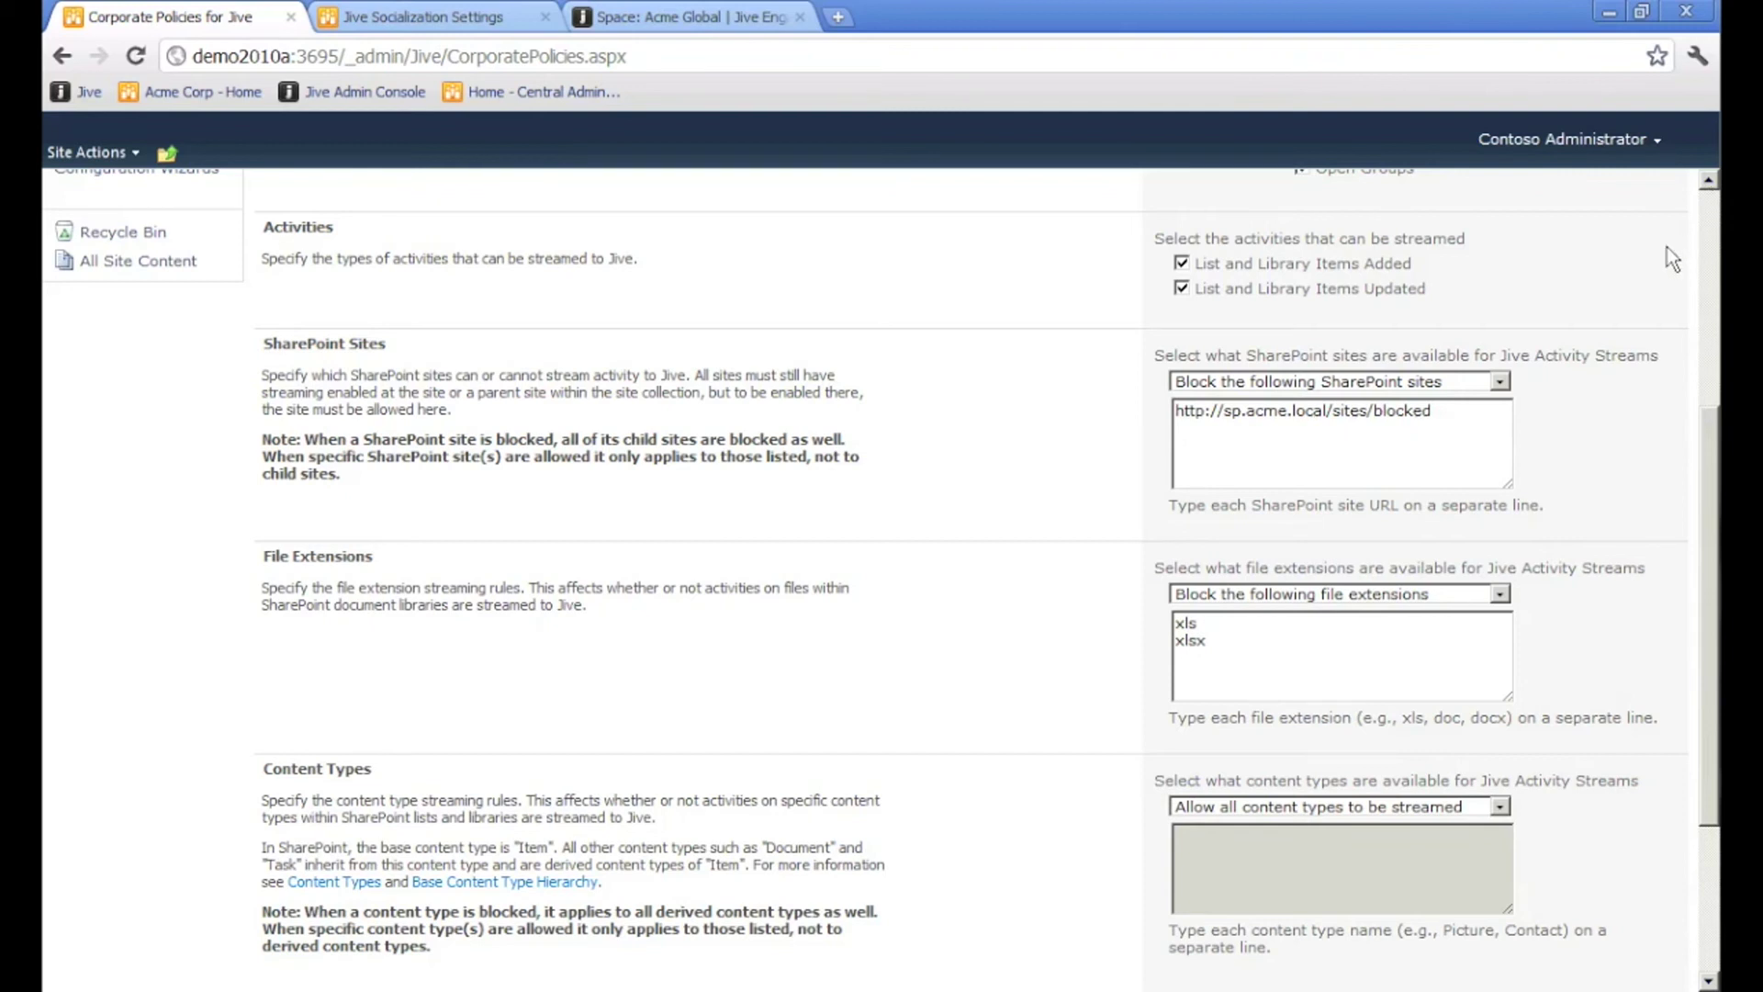
Step: Examine the availability options for SharePoint sites, choosing Block the following SharePoint sites
left_click(1500, 383)
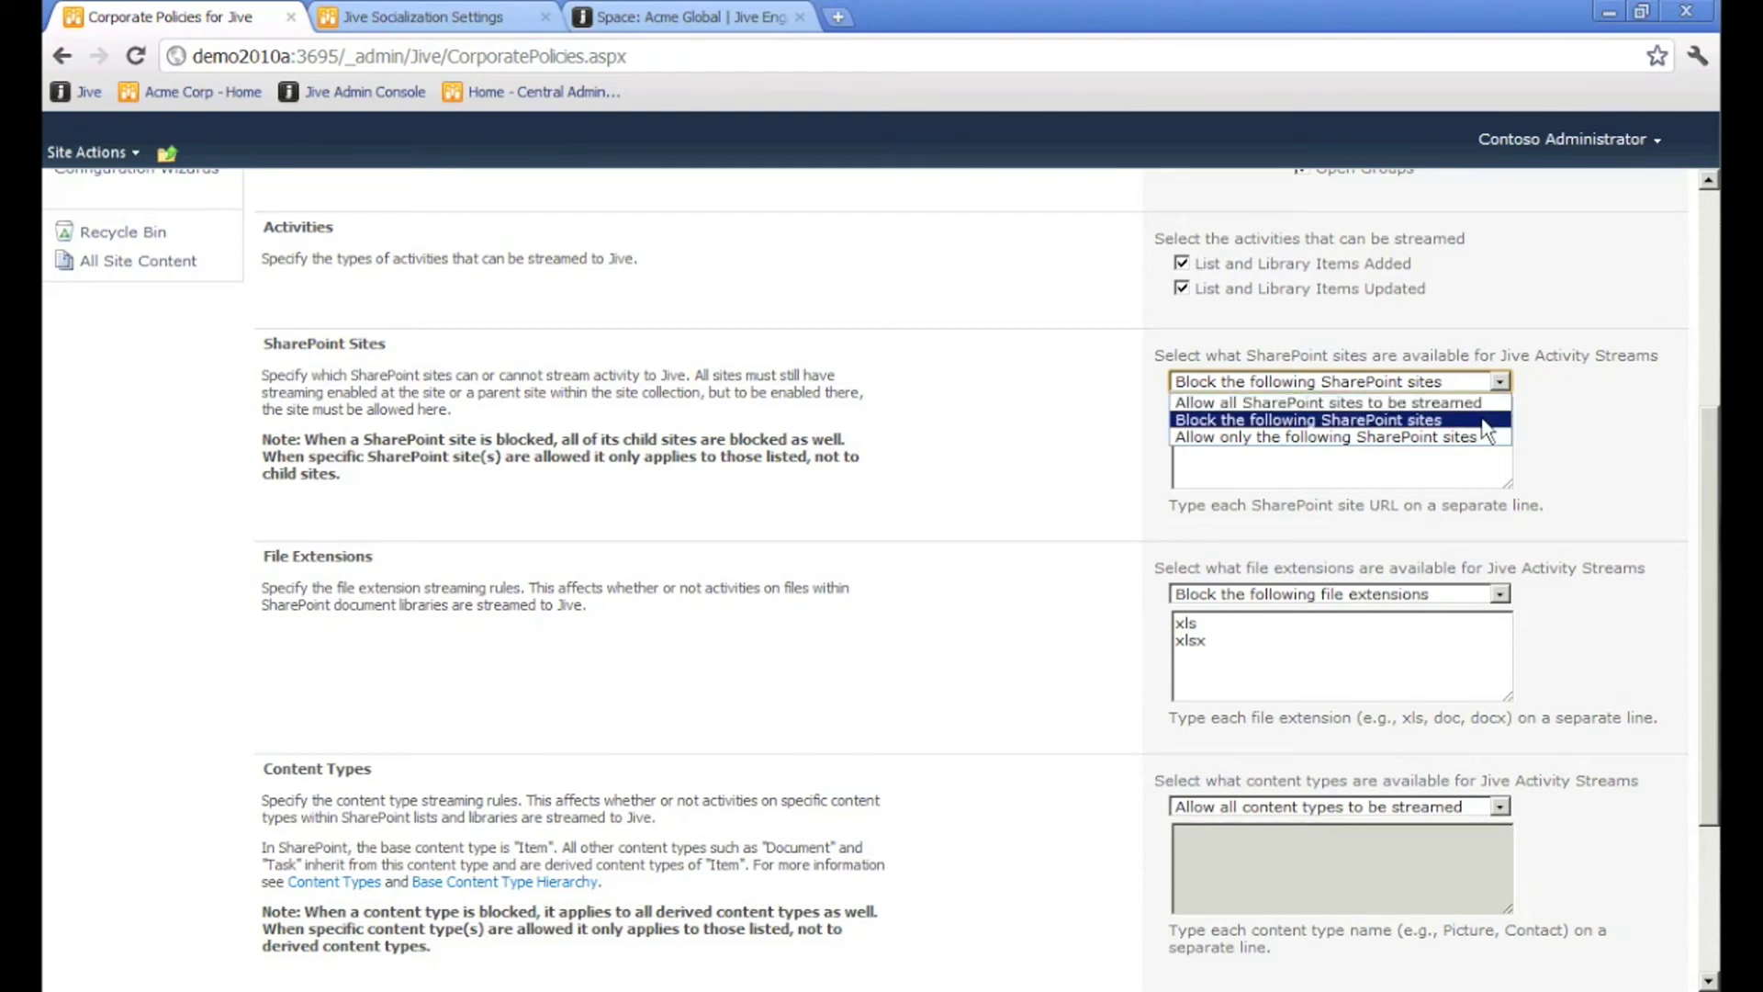
left_click(1484, 420)
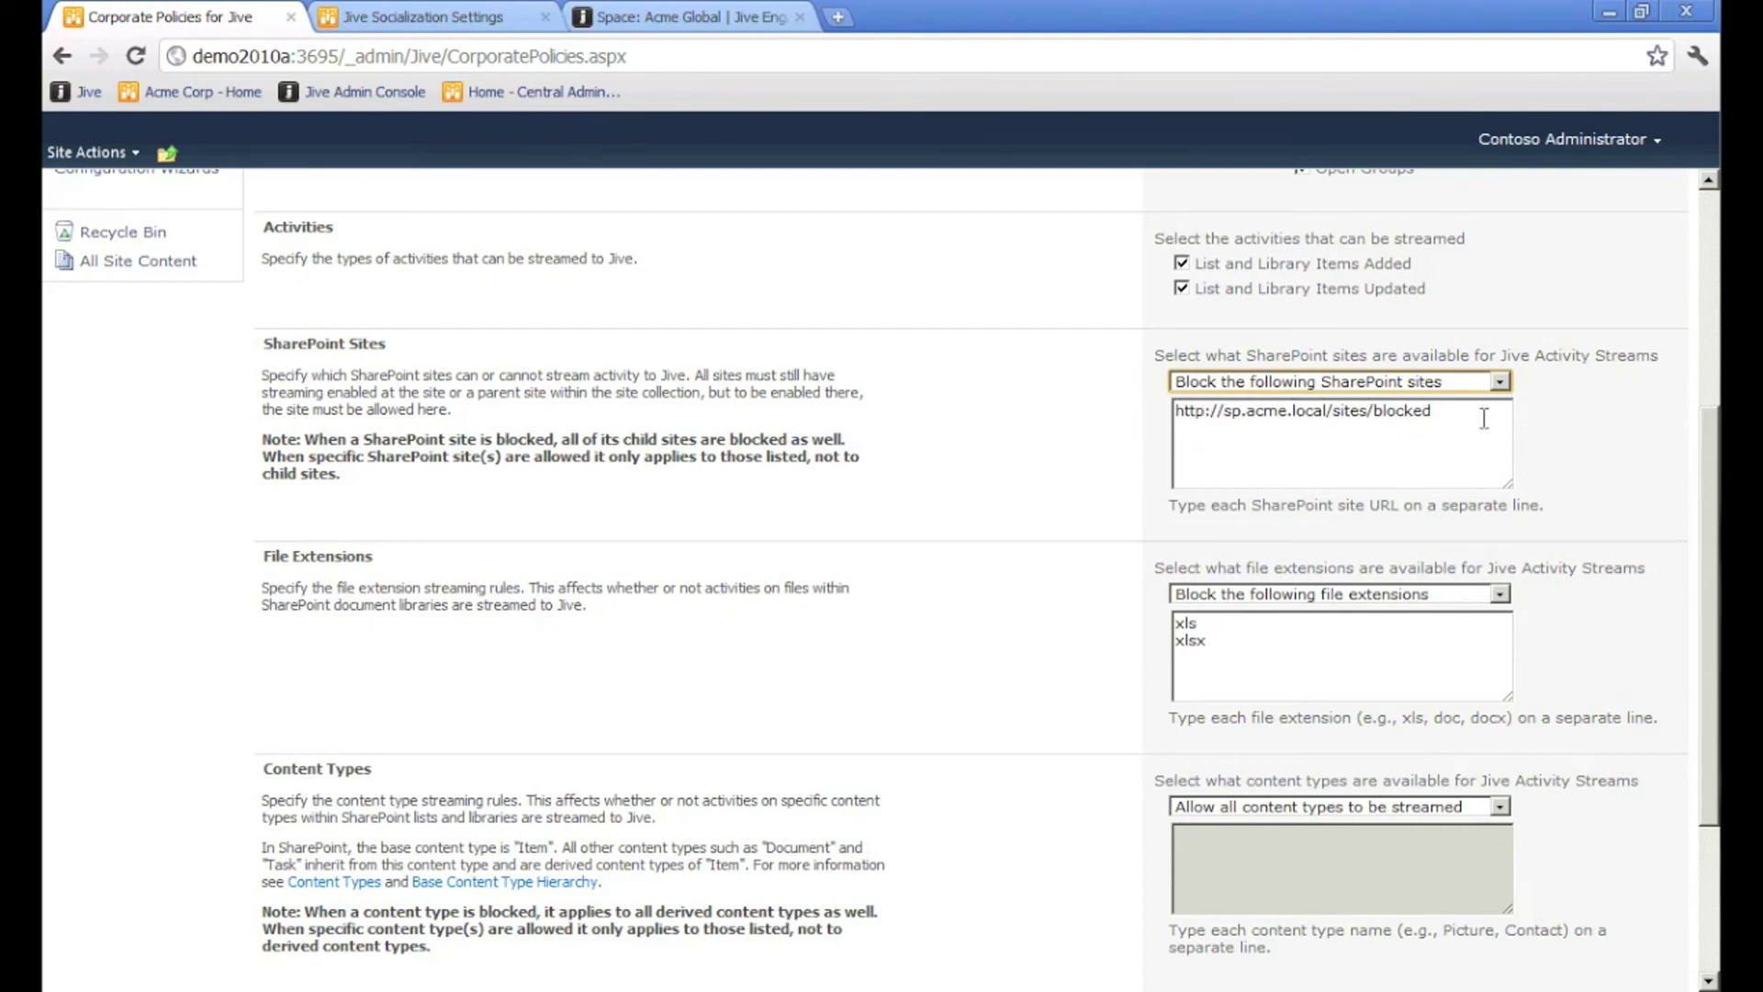
left_click(1499, 381)
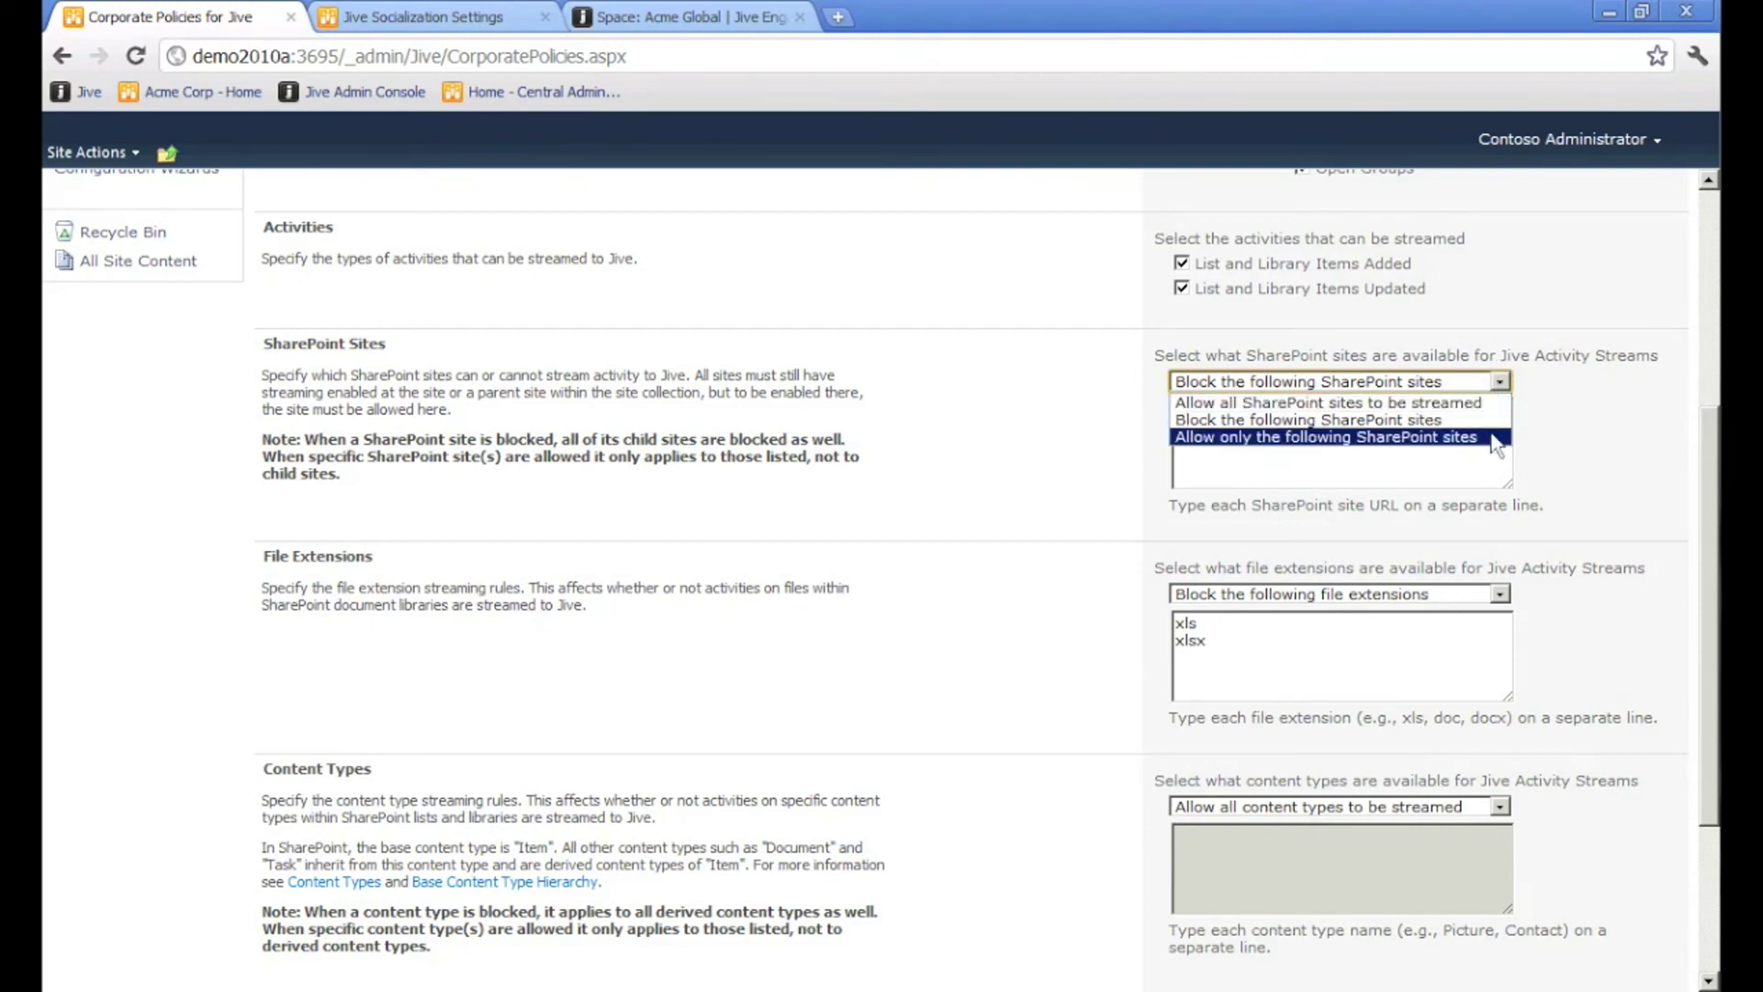
left_click(1490, 418)
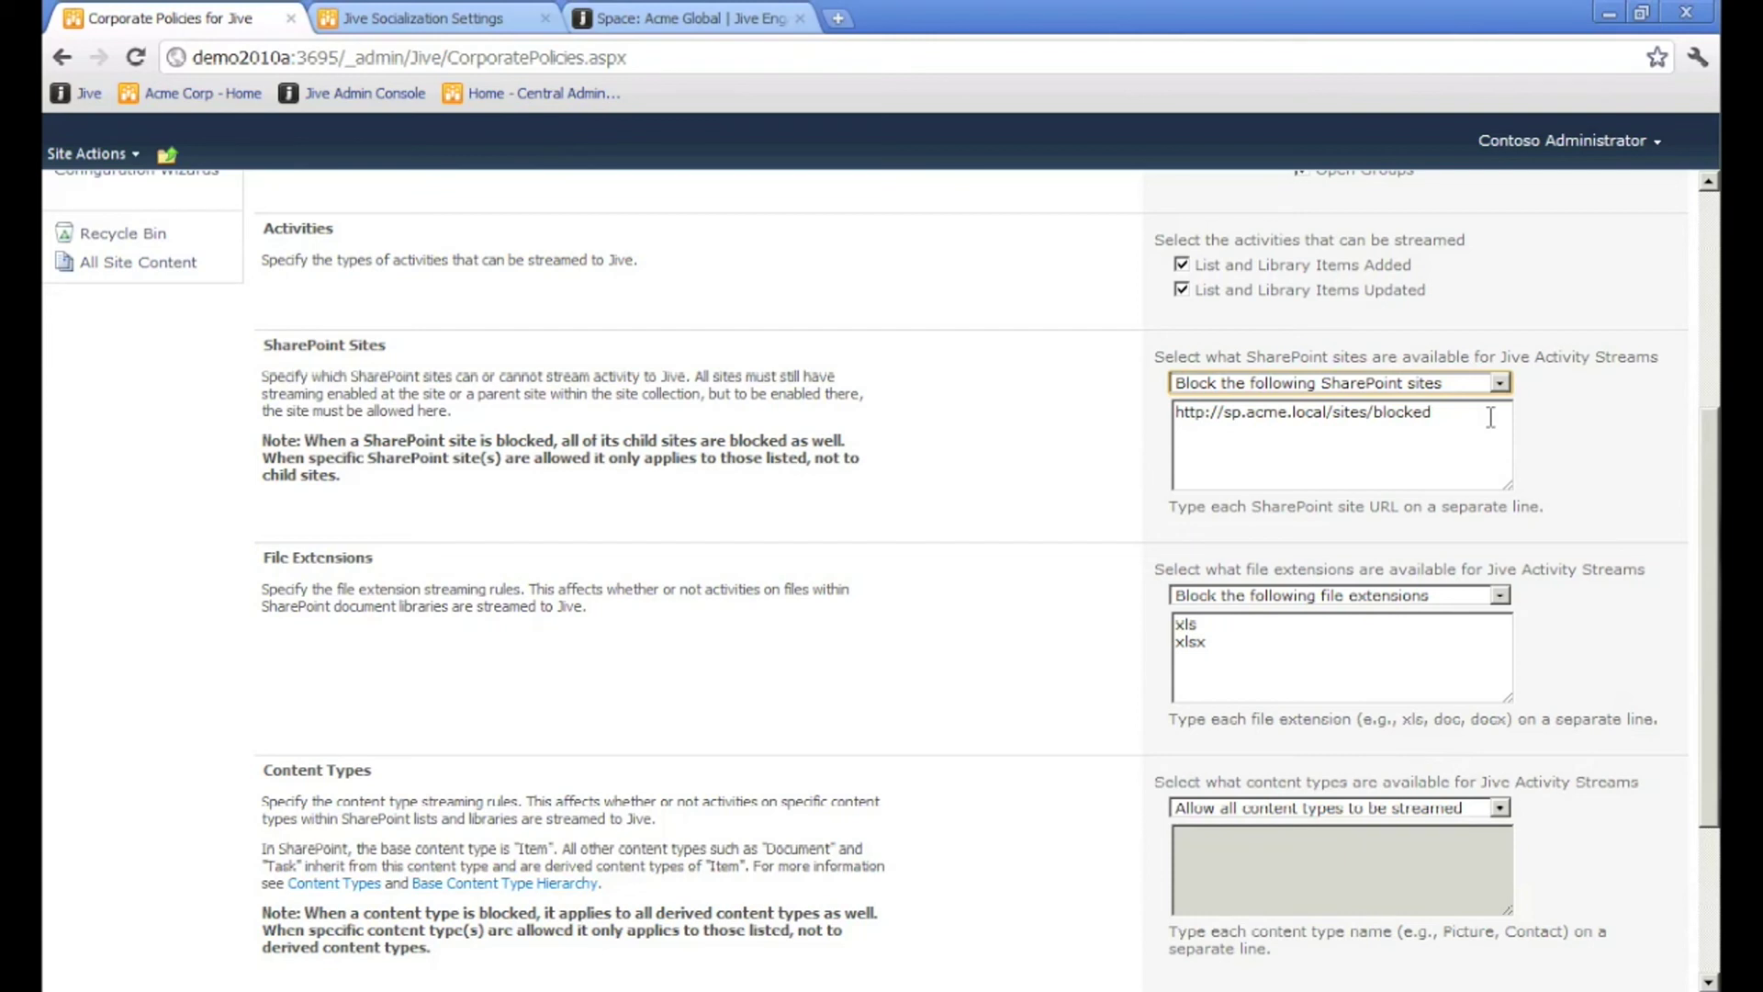
left_click(1499, 383)
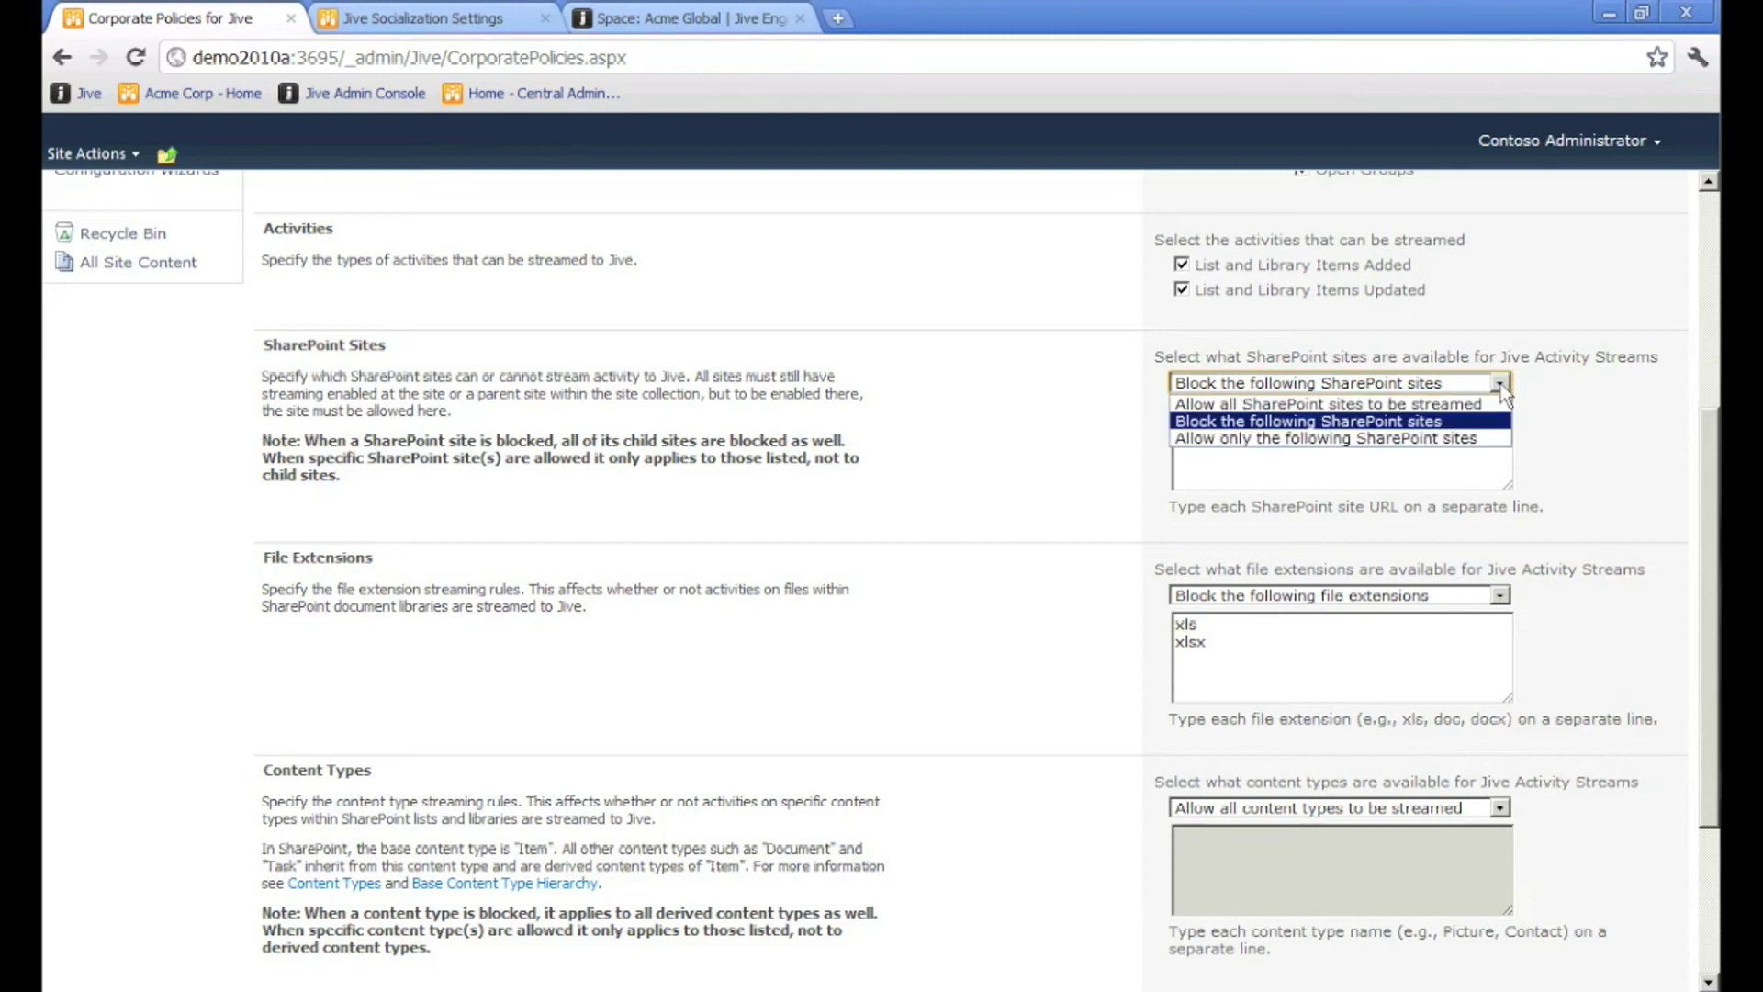
left_click(1488, 419)
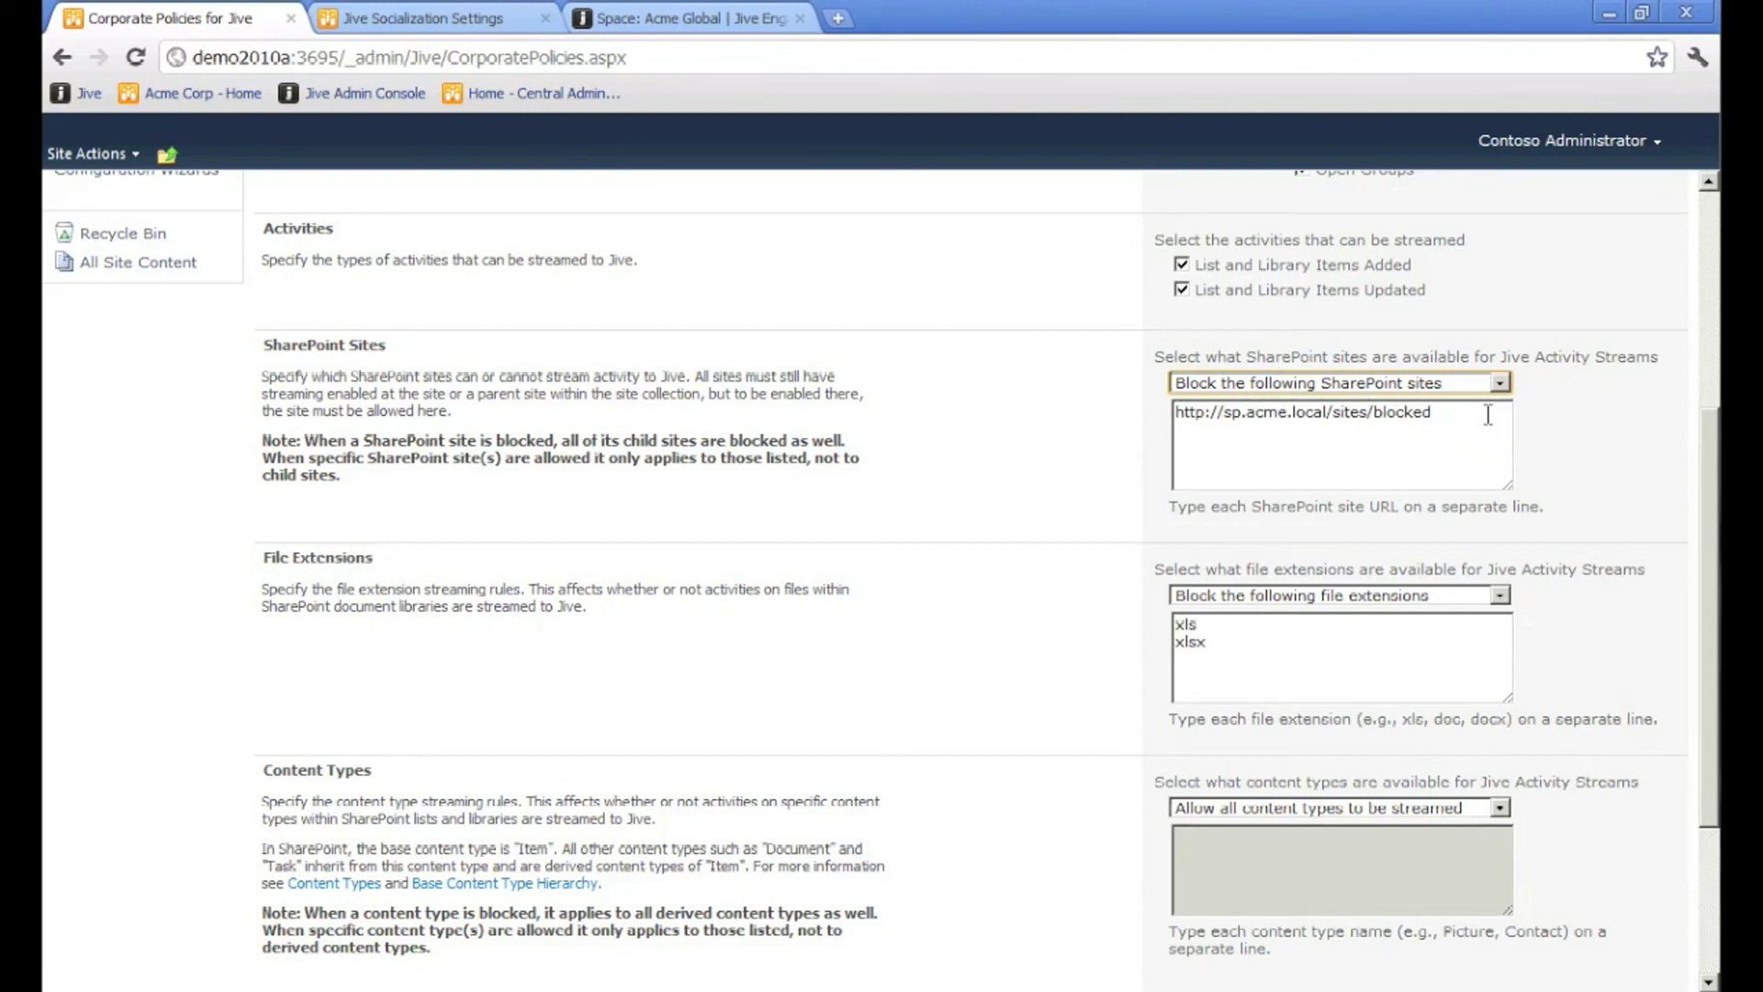
Step: Examine the streaming options for file extensions and content types, and the settings for users whose activity is blocked
left_click(1499, 596)
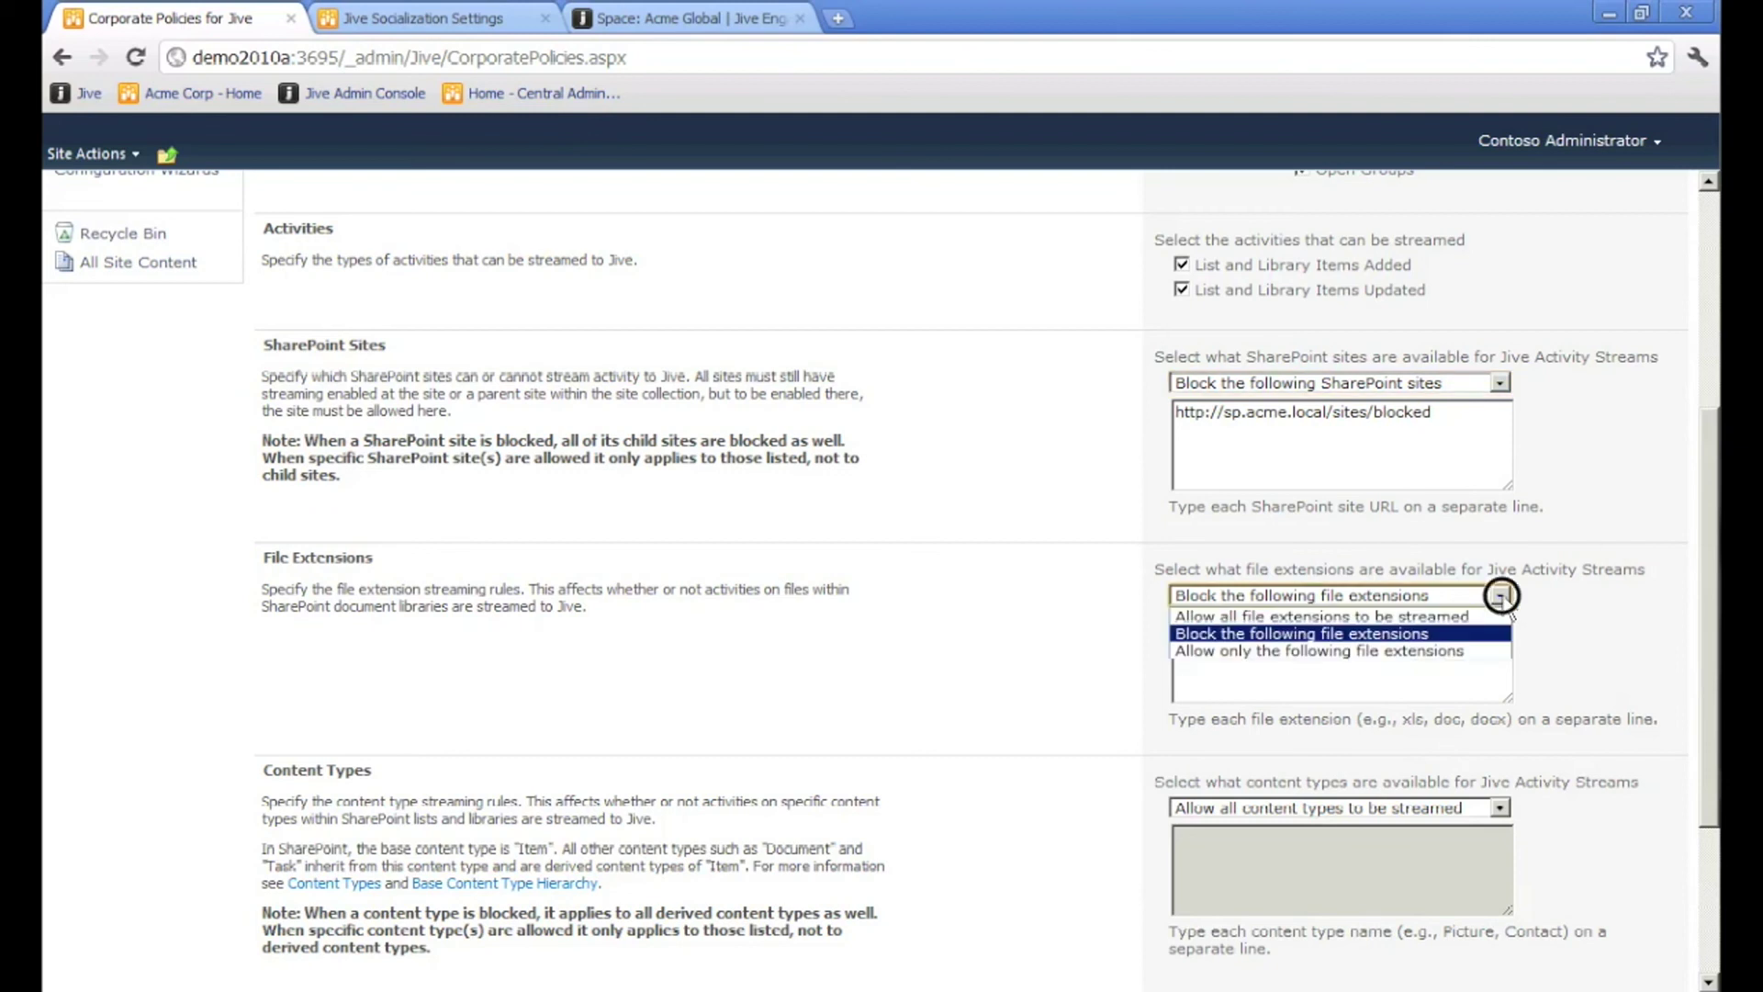
left_click(1502, 597)
left_click(1500, 808)
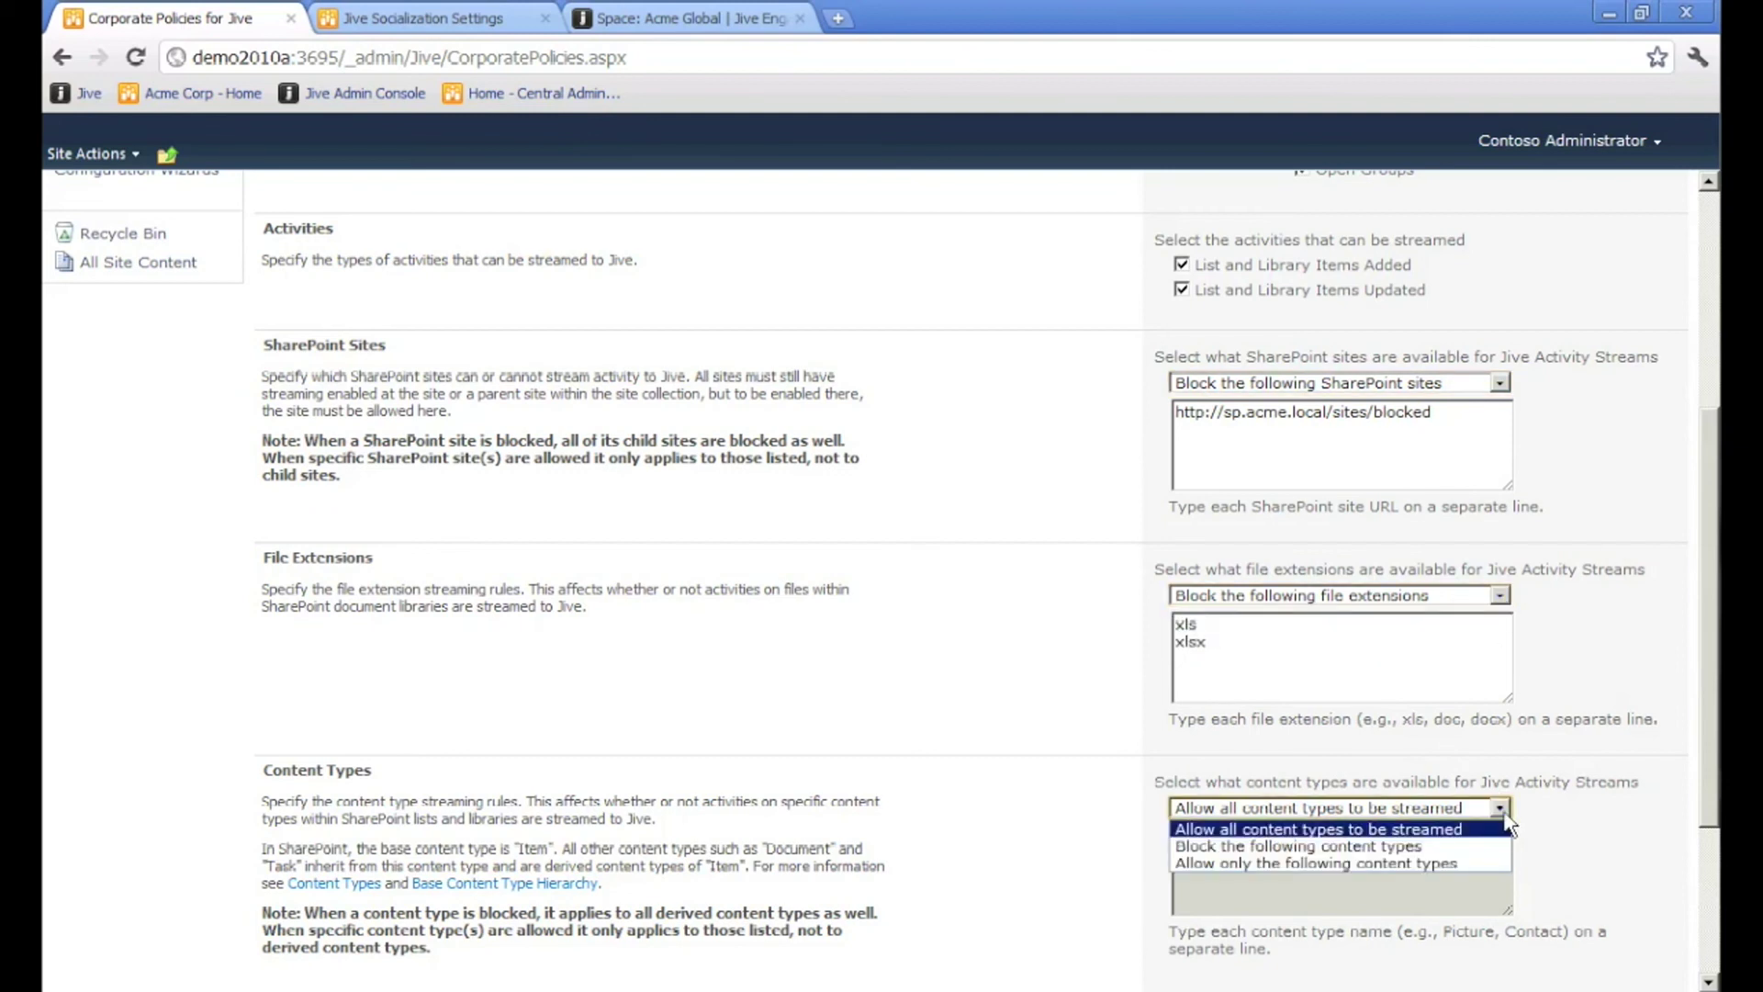
left_click(1503, 816)
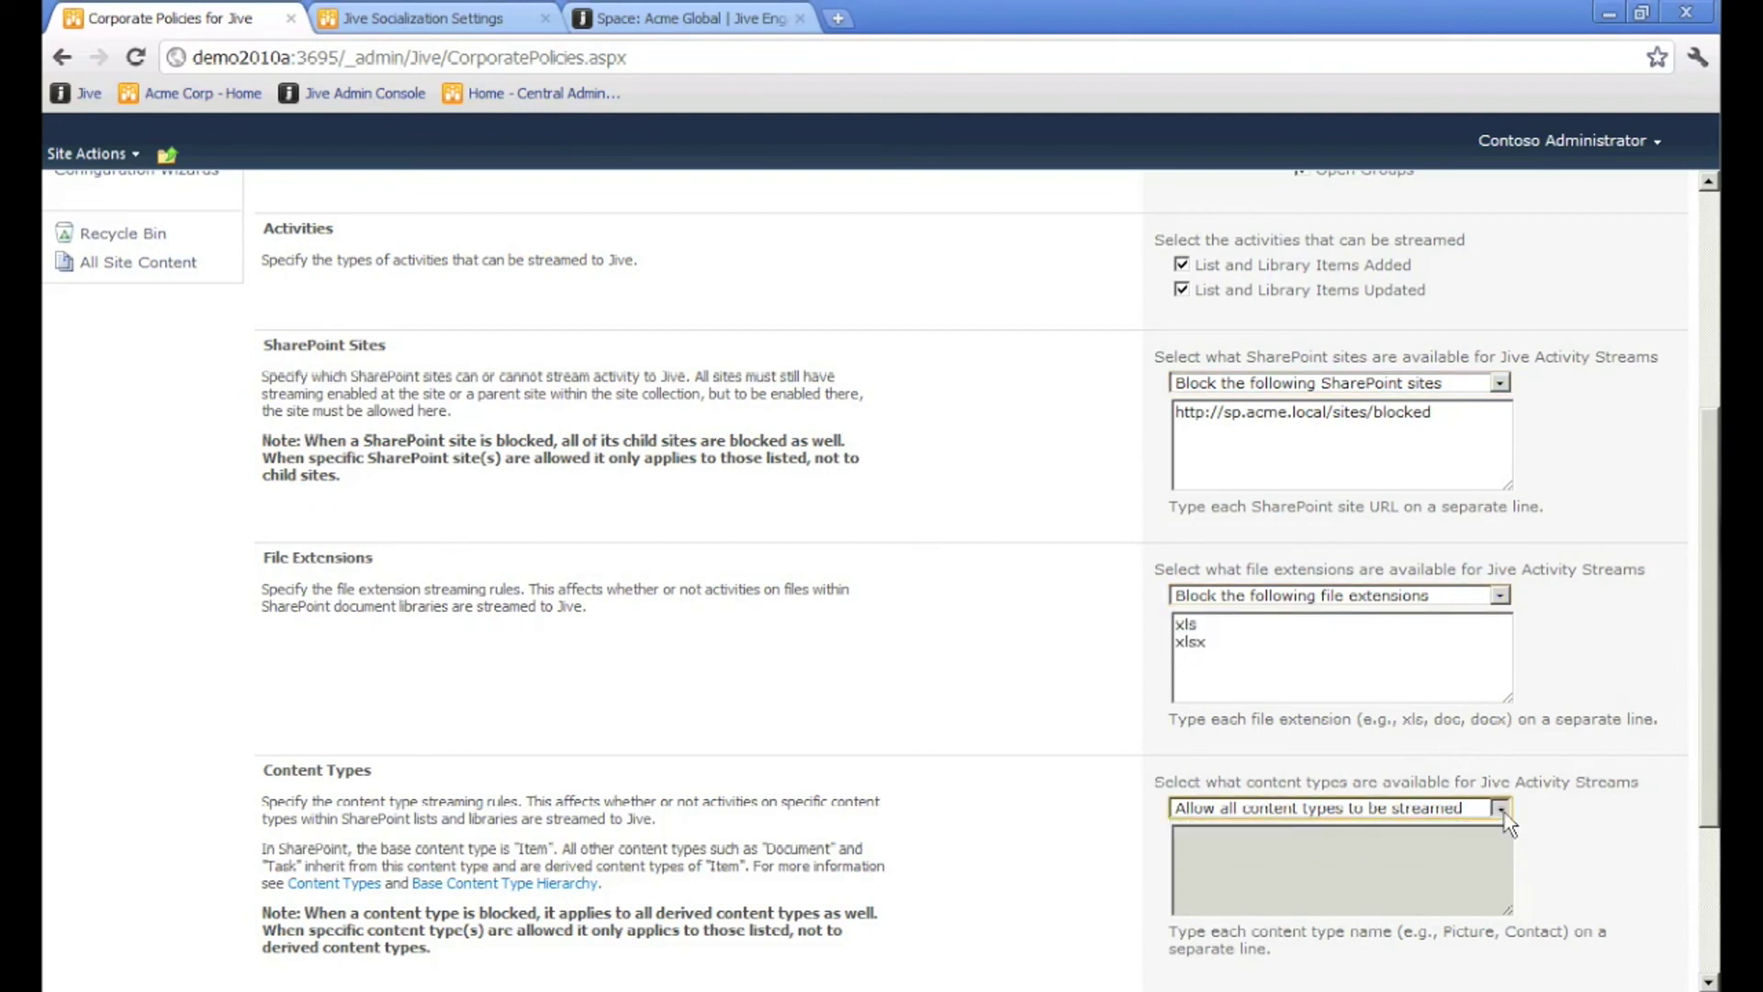
left_click(1710, 958)
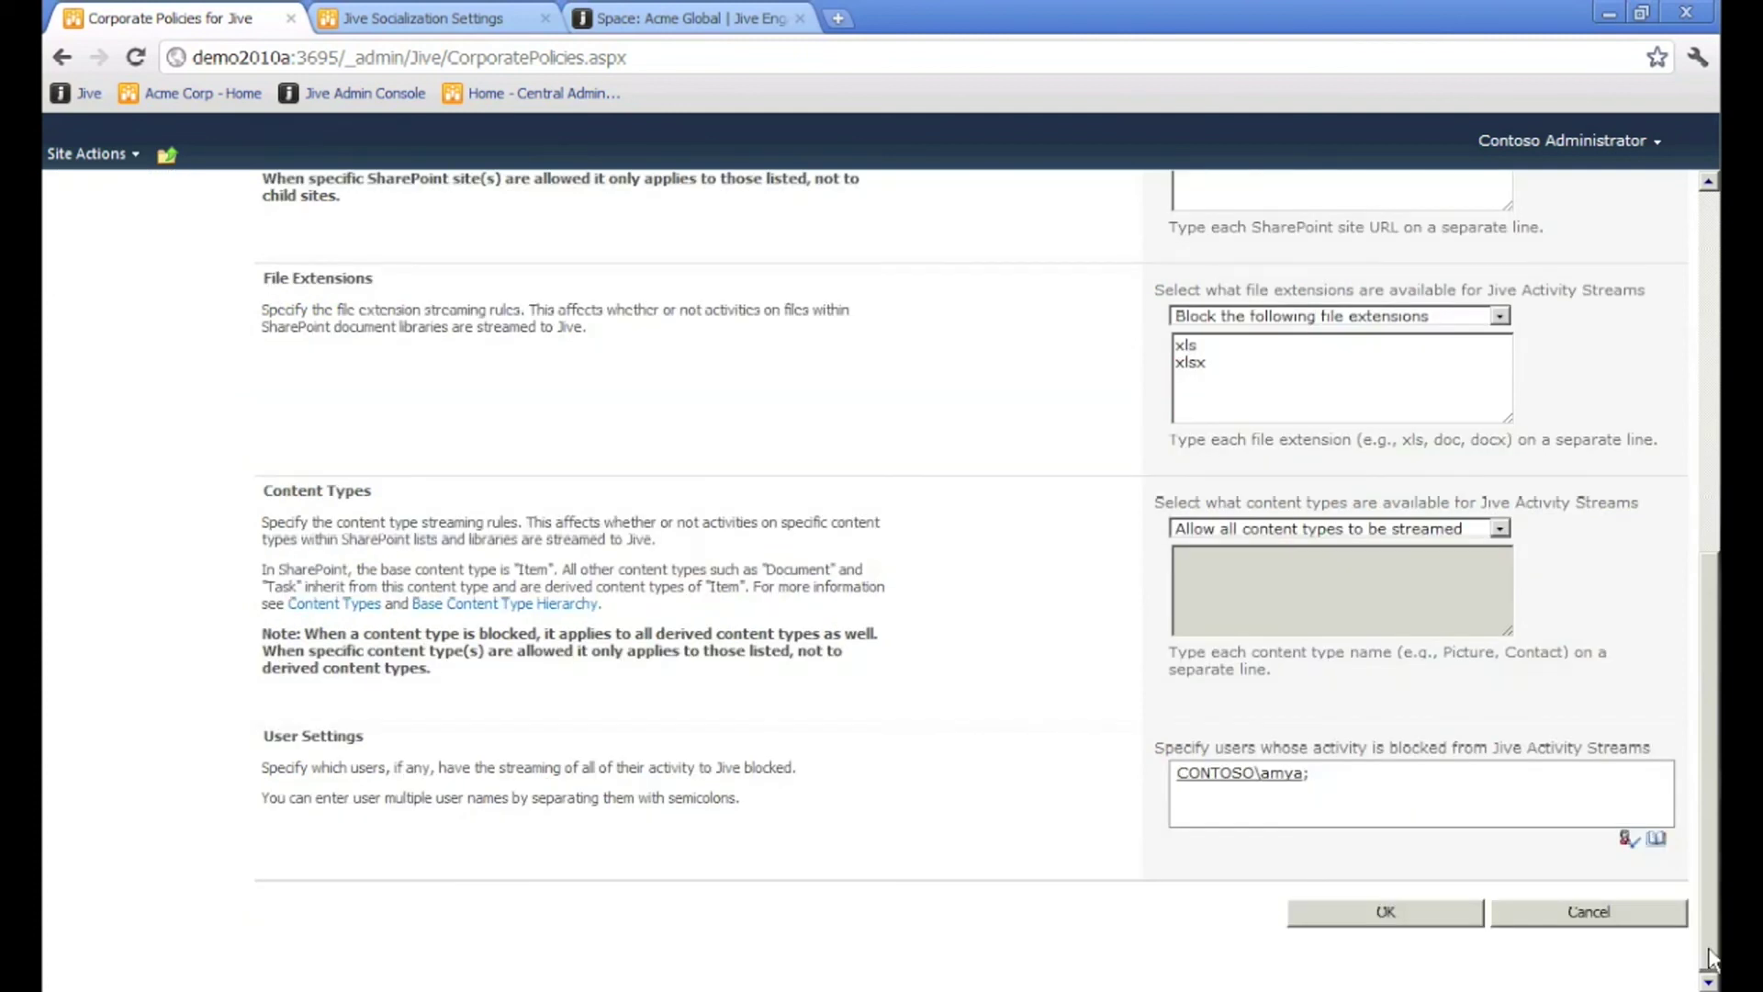